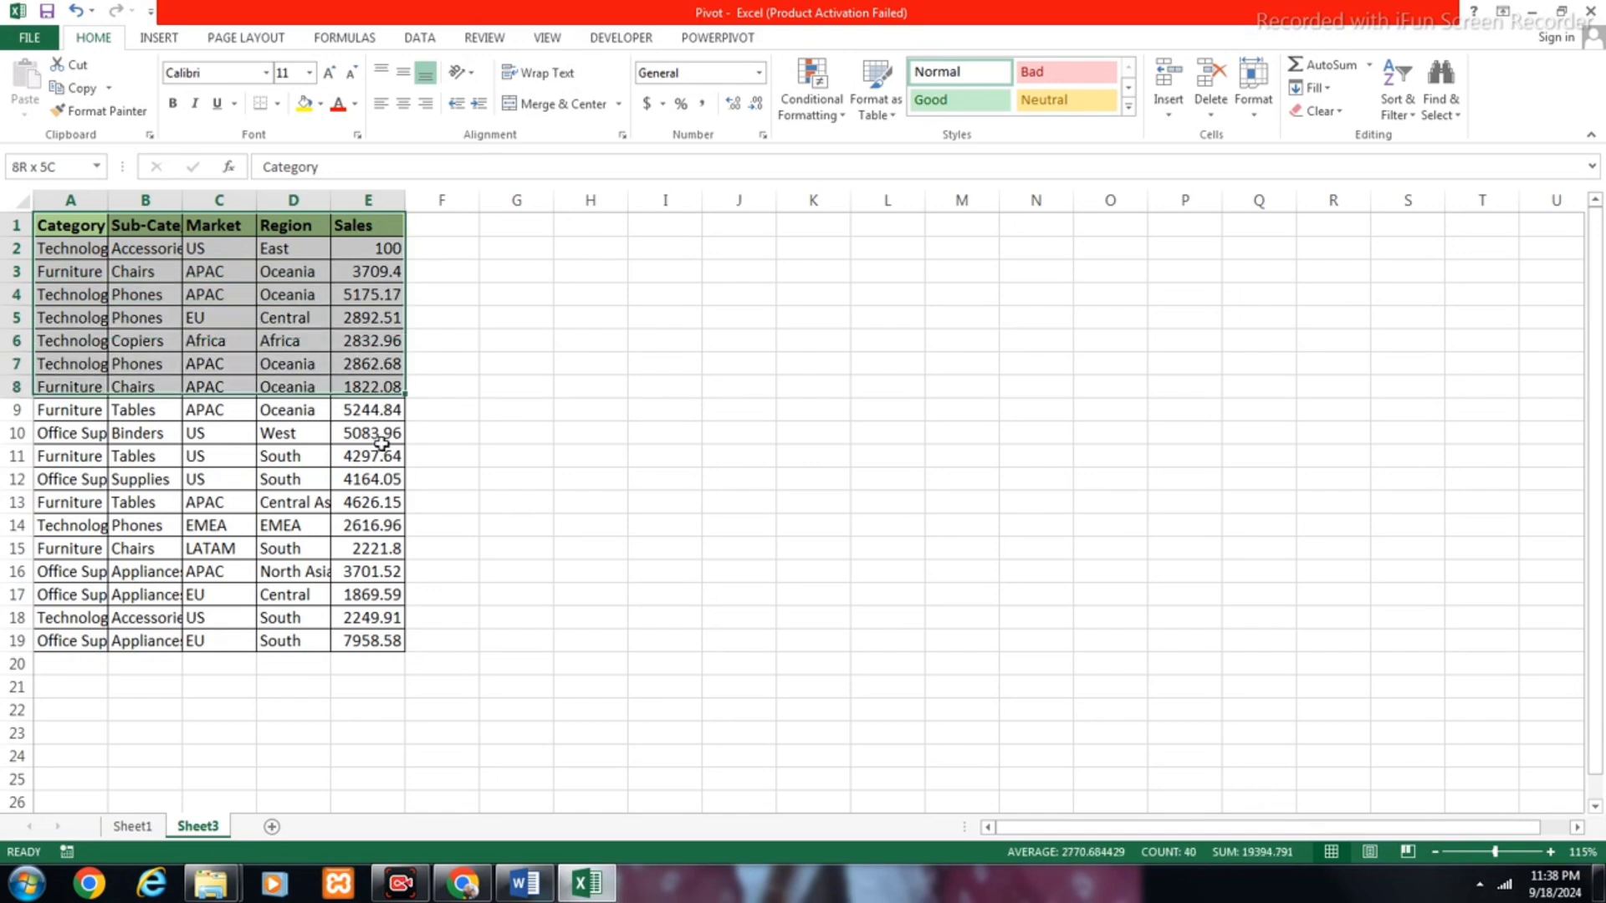
# Step: Start a new workbook-scoped defined name in the Name Manager and name it My_product
pyautogui.click(335, 501)
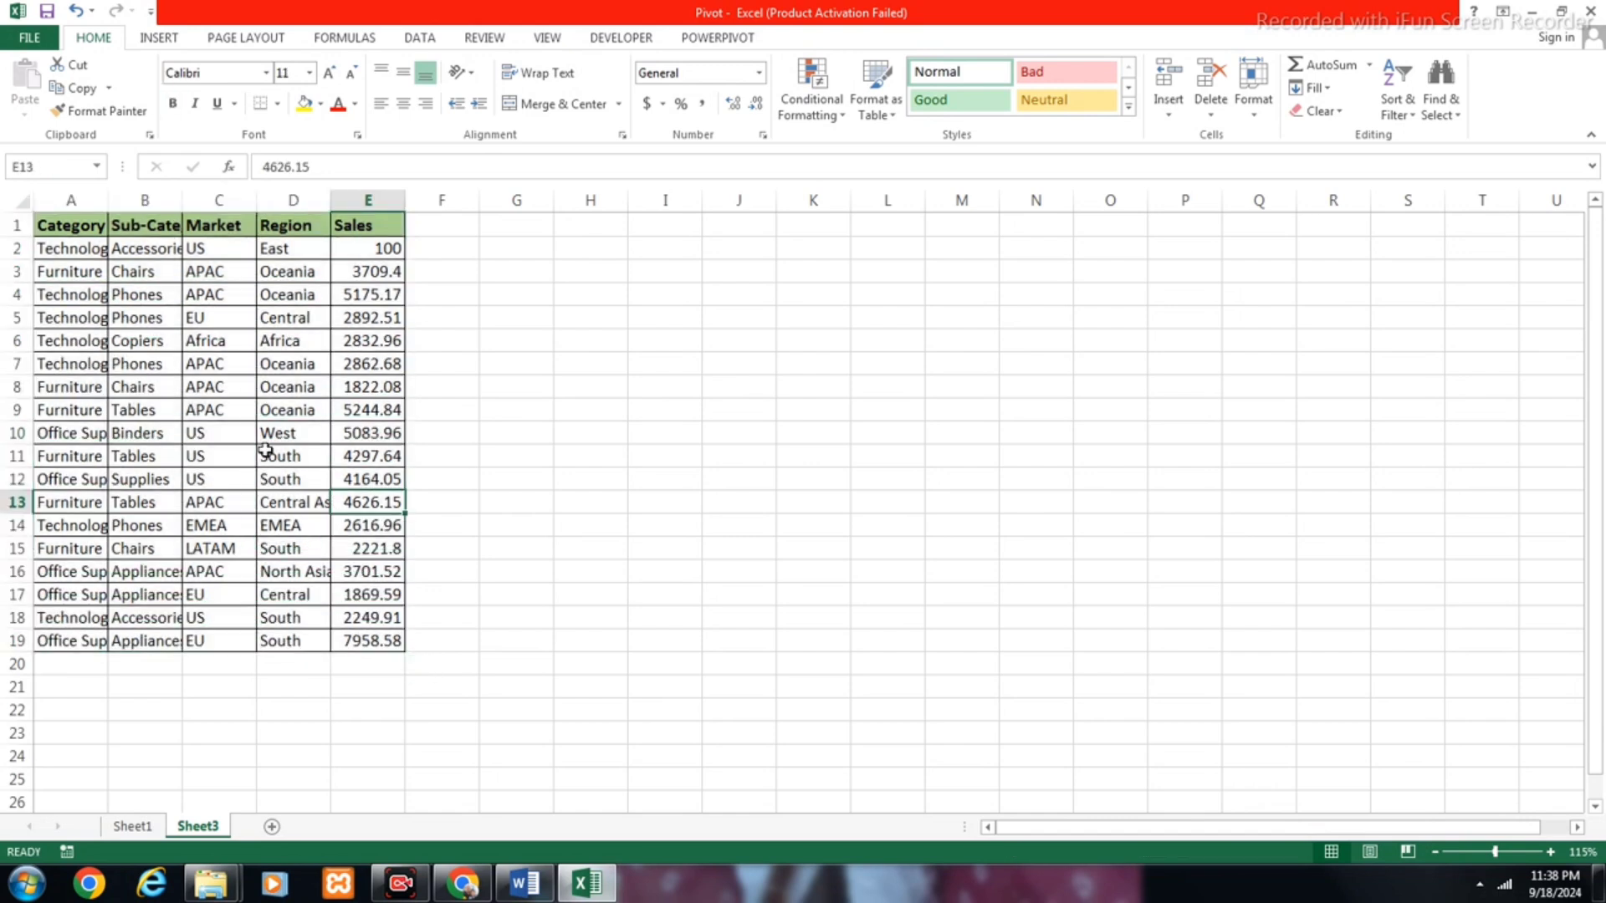
pyautogui.click(198, 393)
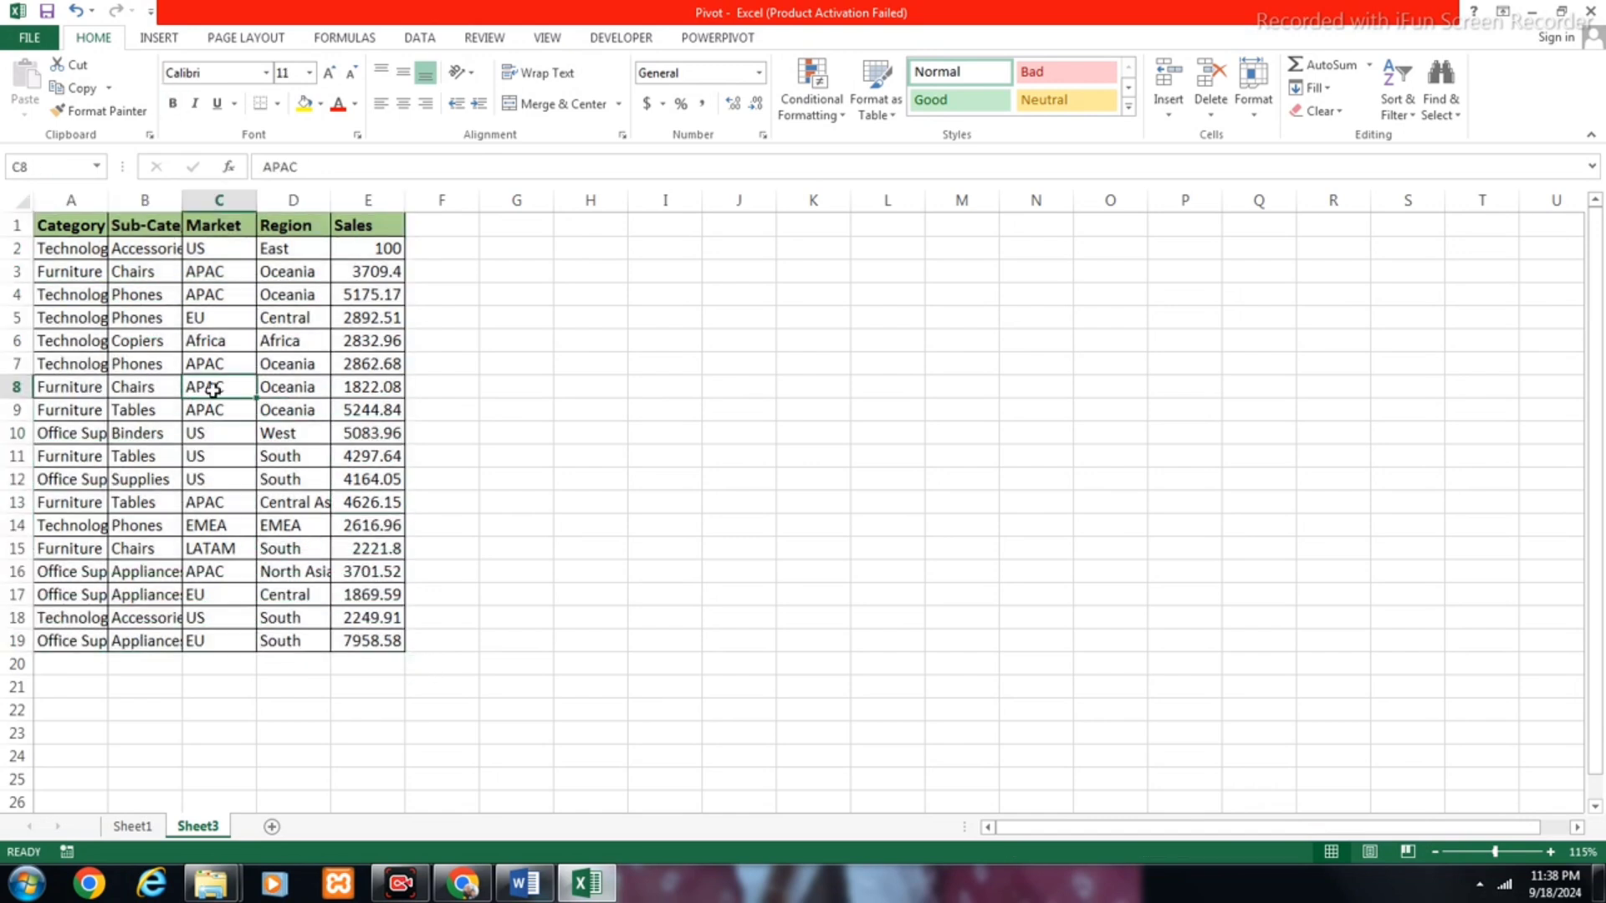
pyautogui.hotkey('ctrl', 'F3')
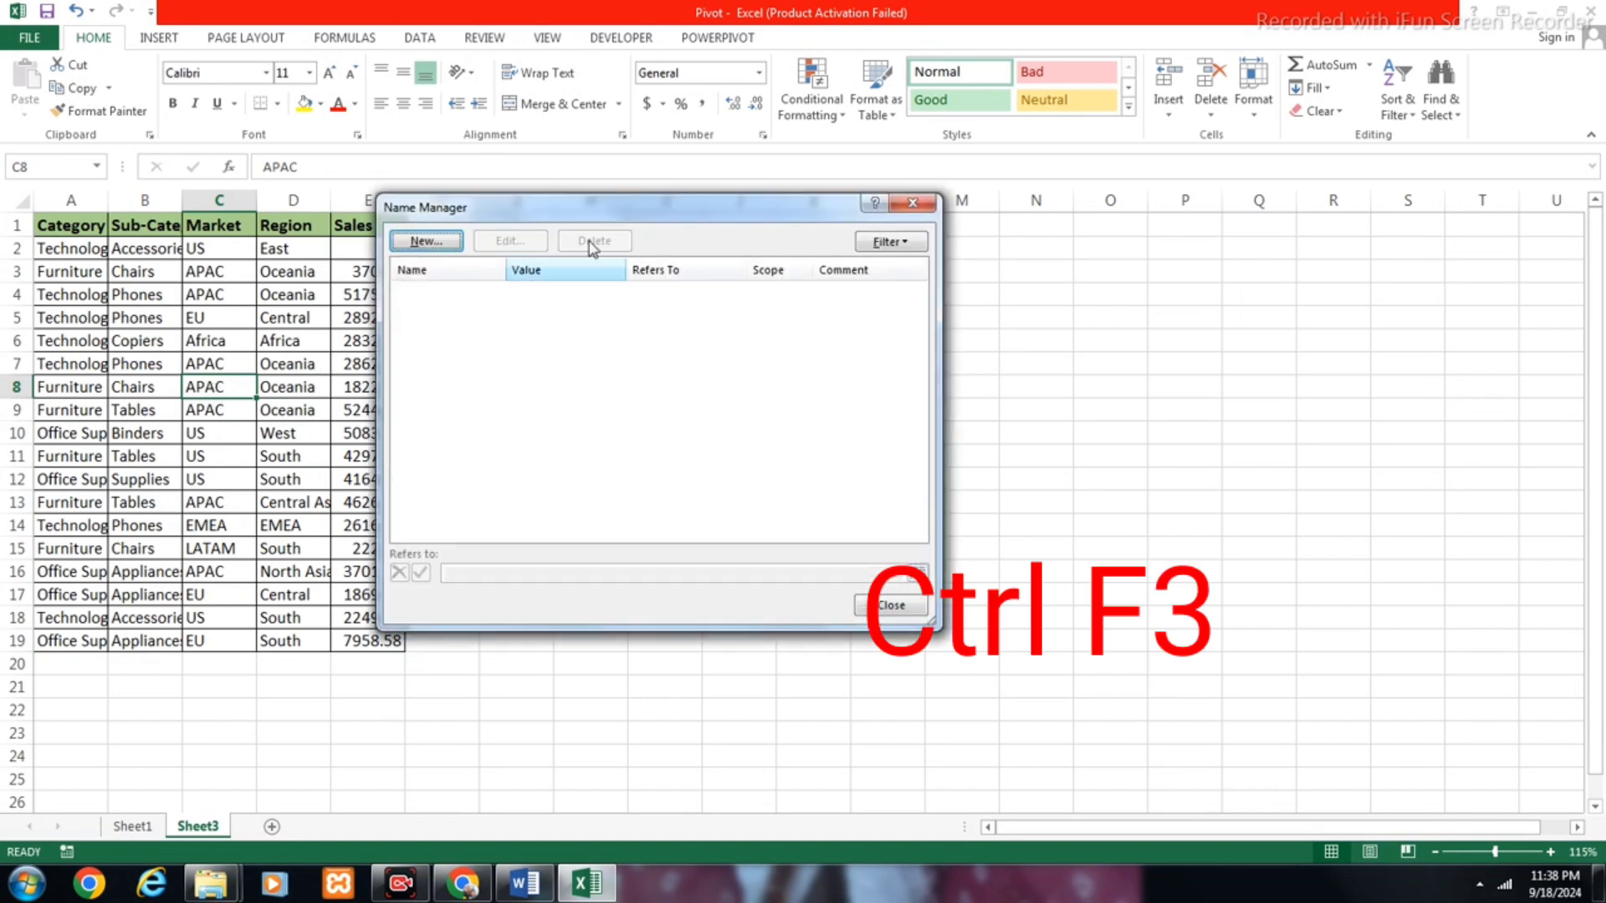
pyautogui.moveTo(610, 222); pyautogui.dragTo(615, 274)
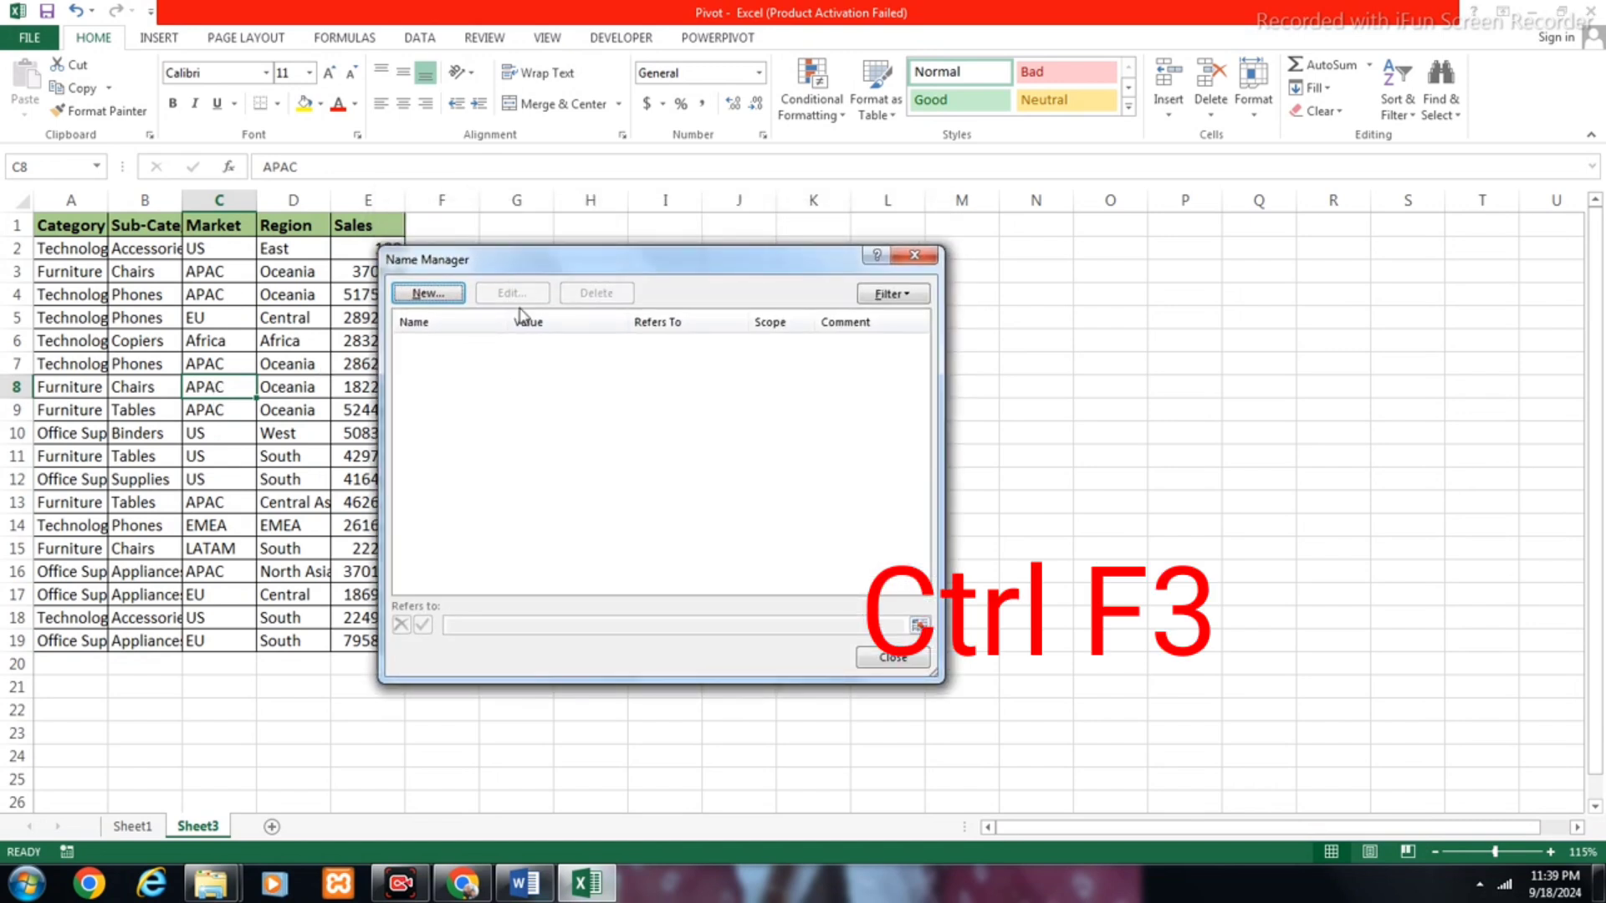
pyautogui.click(428, 301)
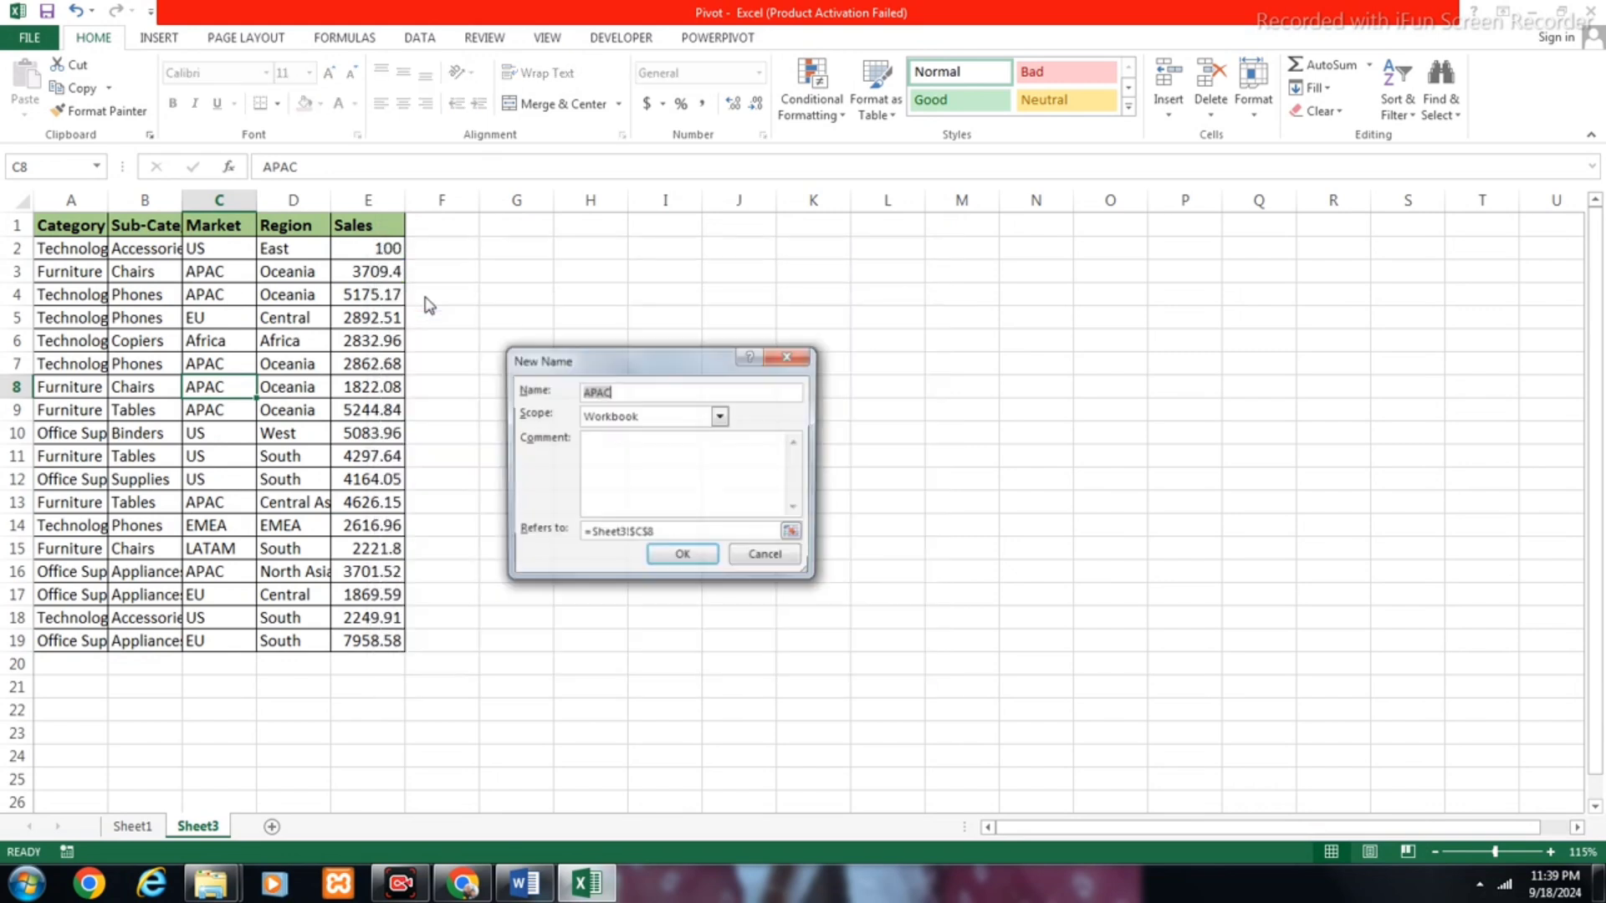
pyautogui.moveTo(644, 355); pyautogui.dragTo(619, 303)
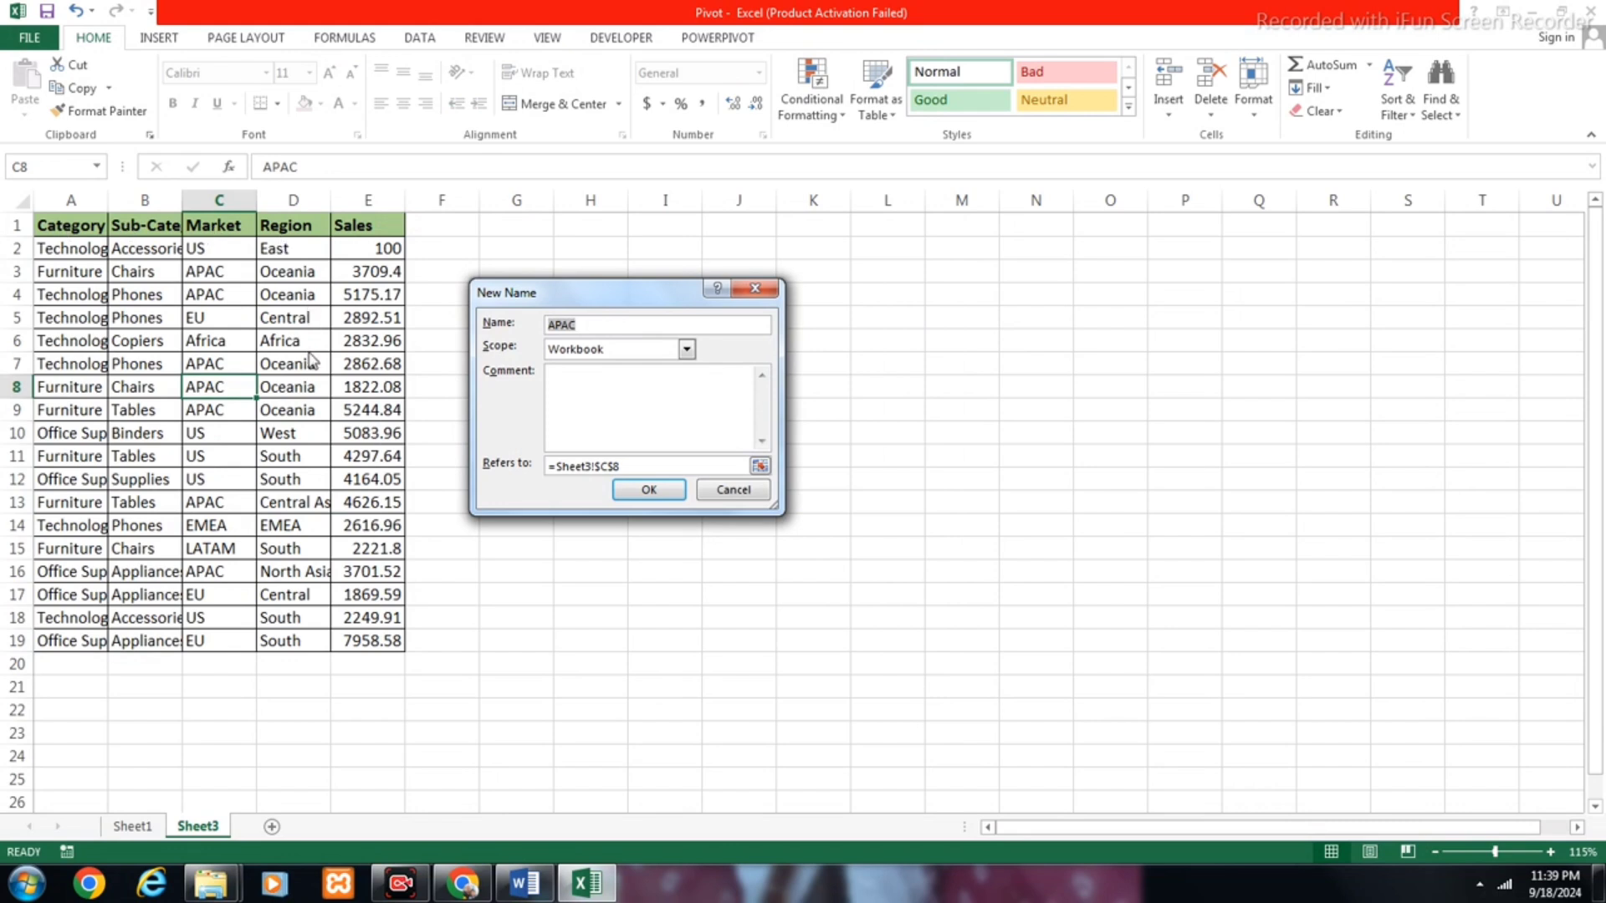
pyautogui.write('My-product')
pyautogui.press('BackSpace')
pyautogui.write('_')
# Step: Set My_product to refer to Sheet3!$A$1:$E$19, save the name and leave the Name Manager
pyautogui.moveTo(633, 462); pyautogui.dragTo(532, 469)
pyautogui.press('BackSpace')
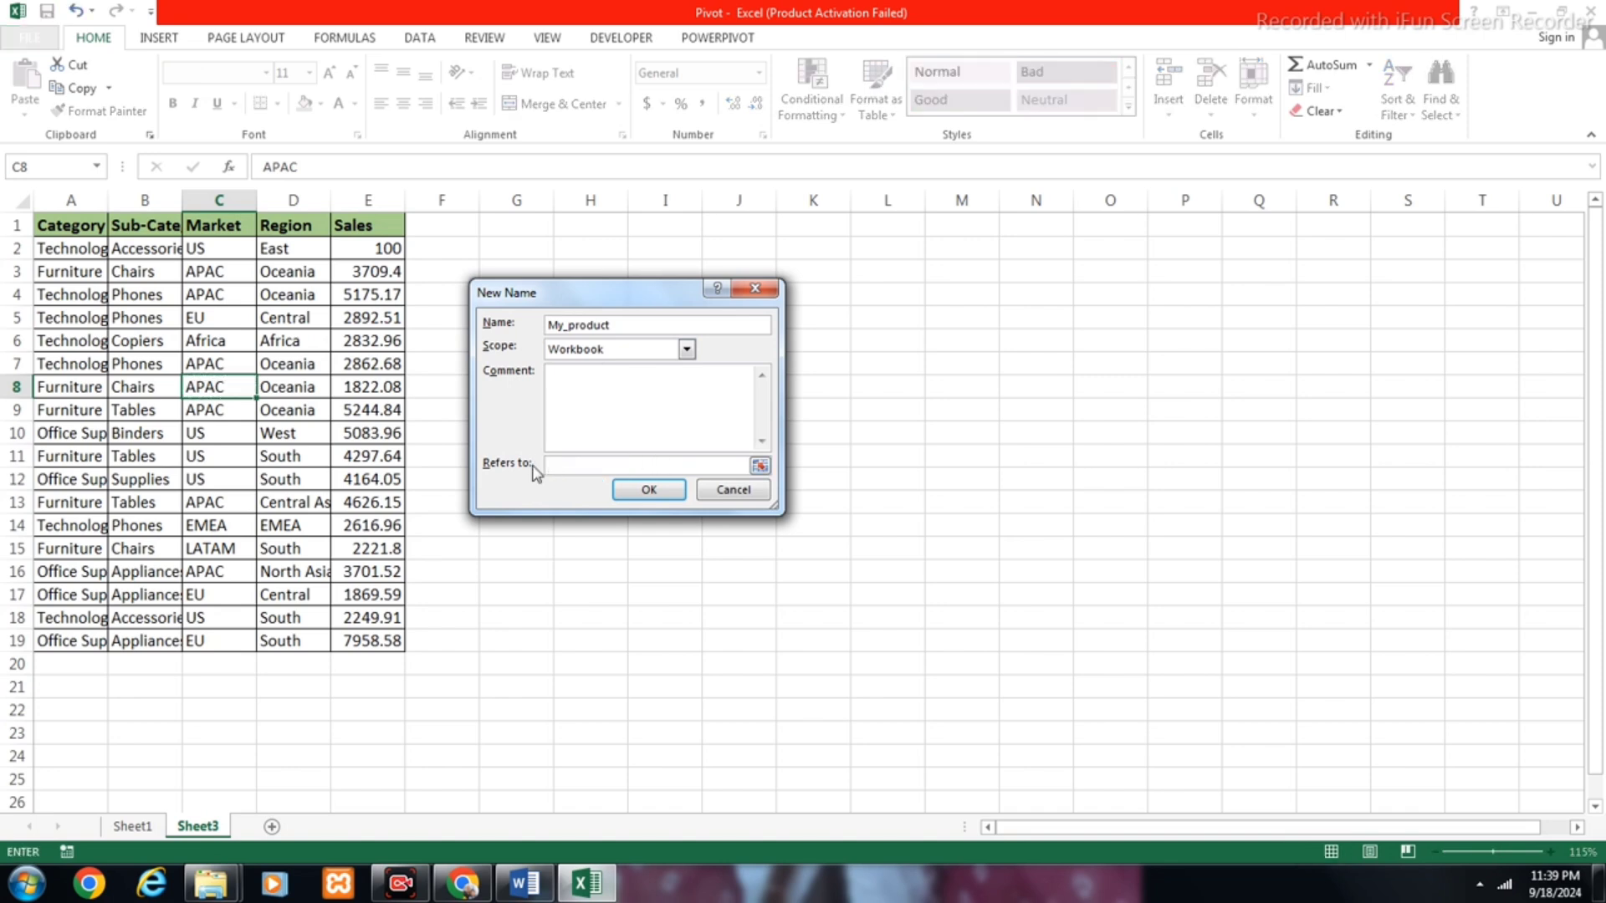
pyautogui.click(759, 465)
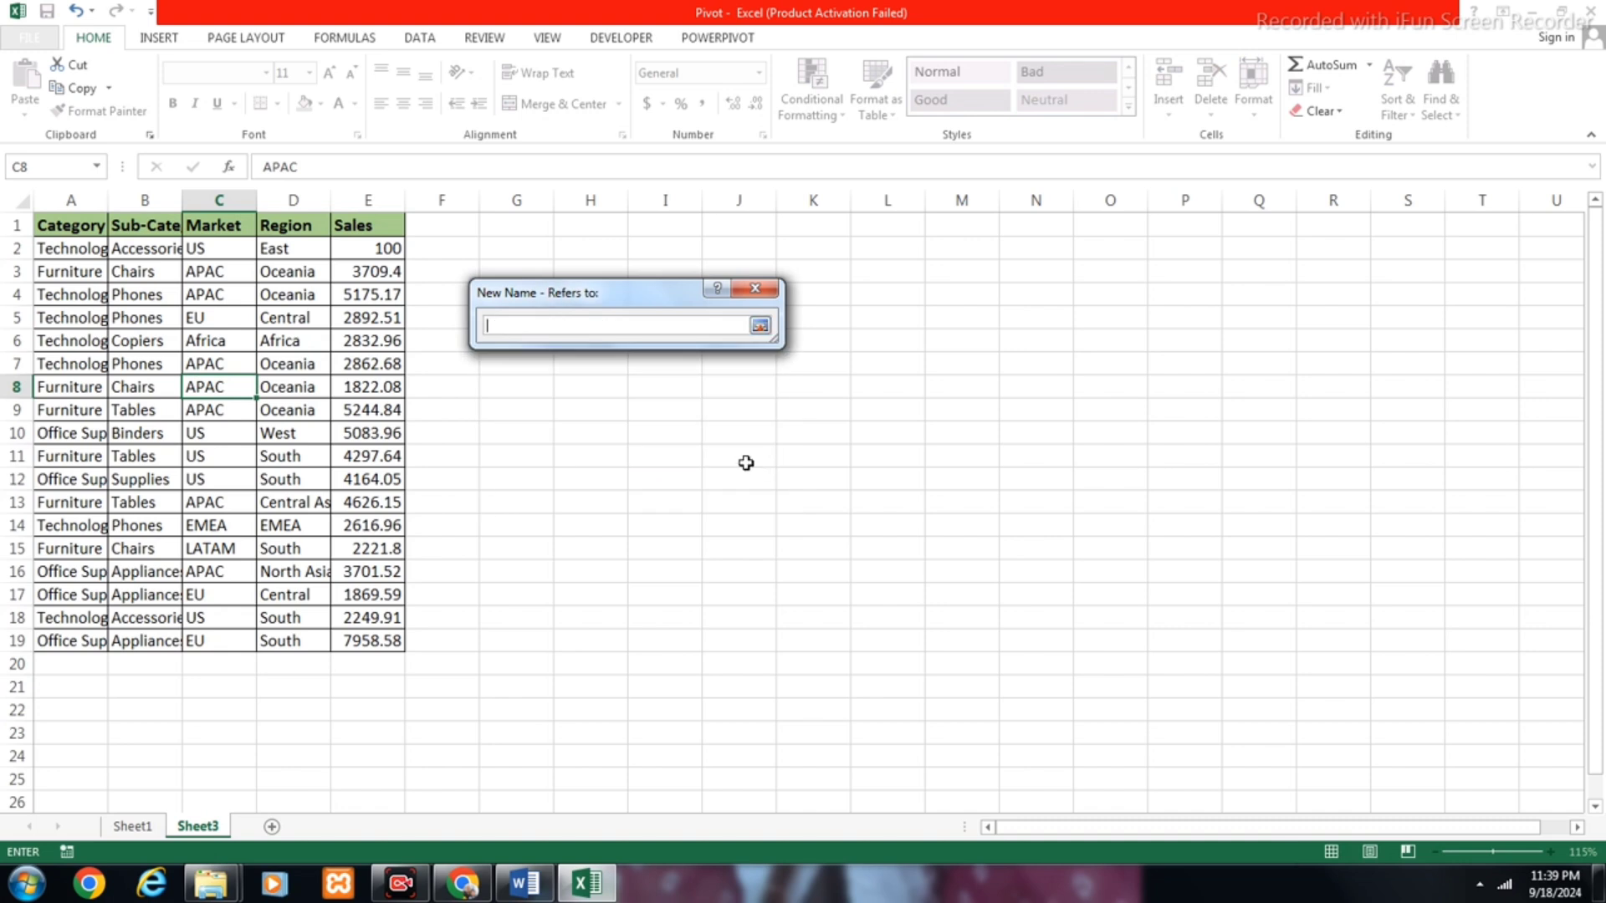
pyautogui.moveTo(53, 237); pyautogui.dragTo(377, 642)
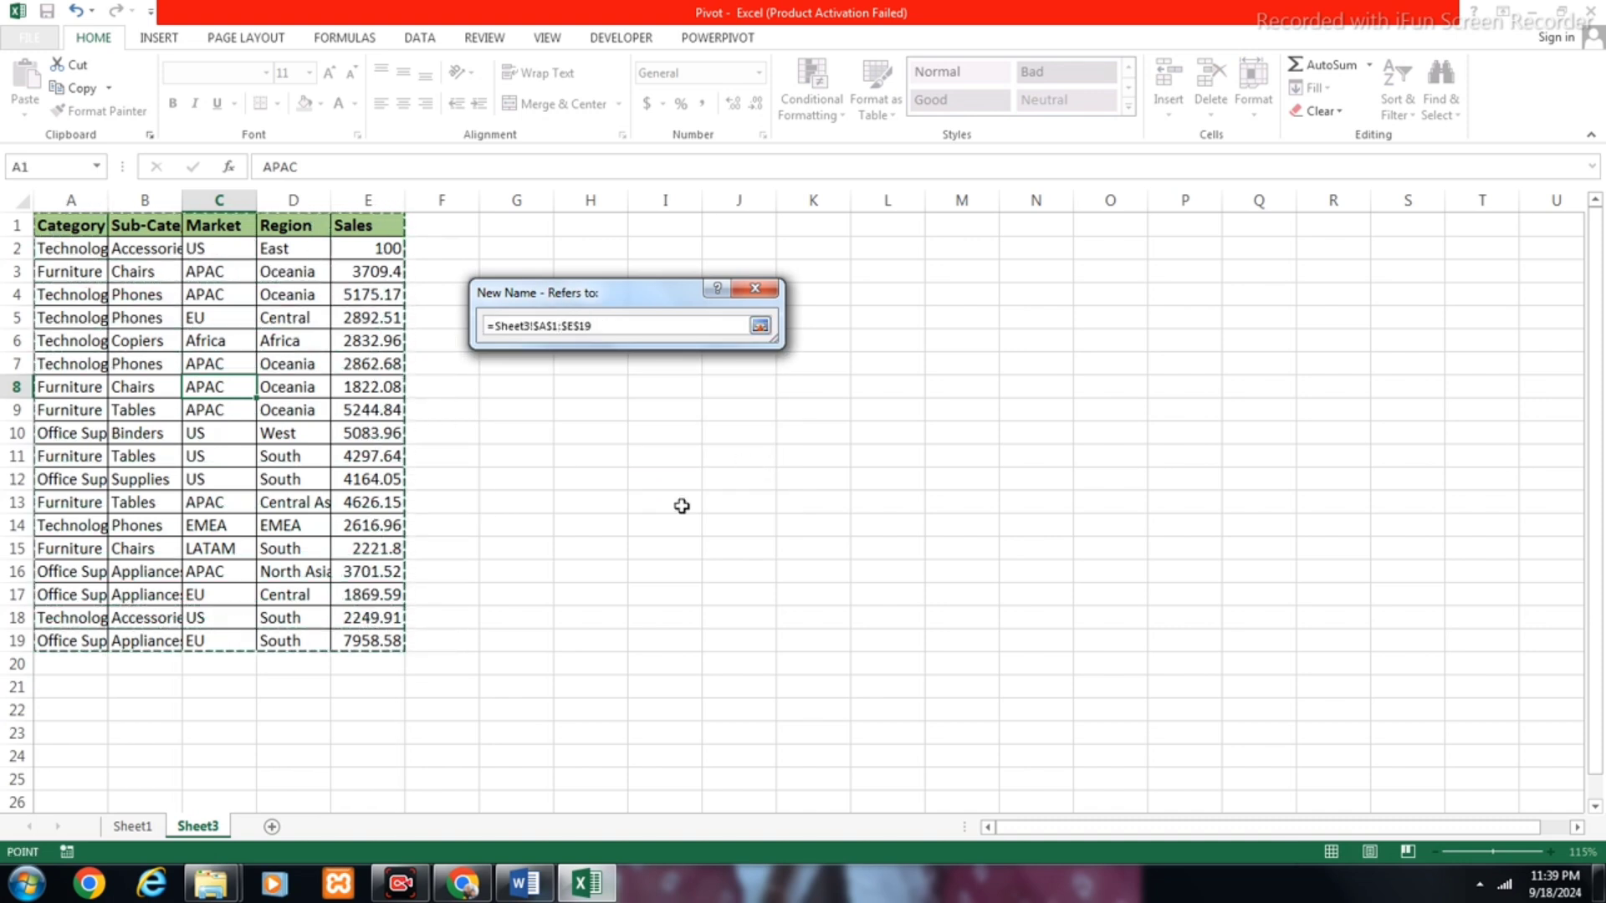
pyautogui.click(759, 325)
pyautogui.click(650, 490)
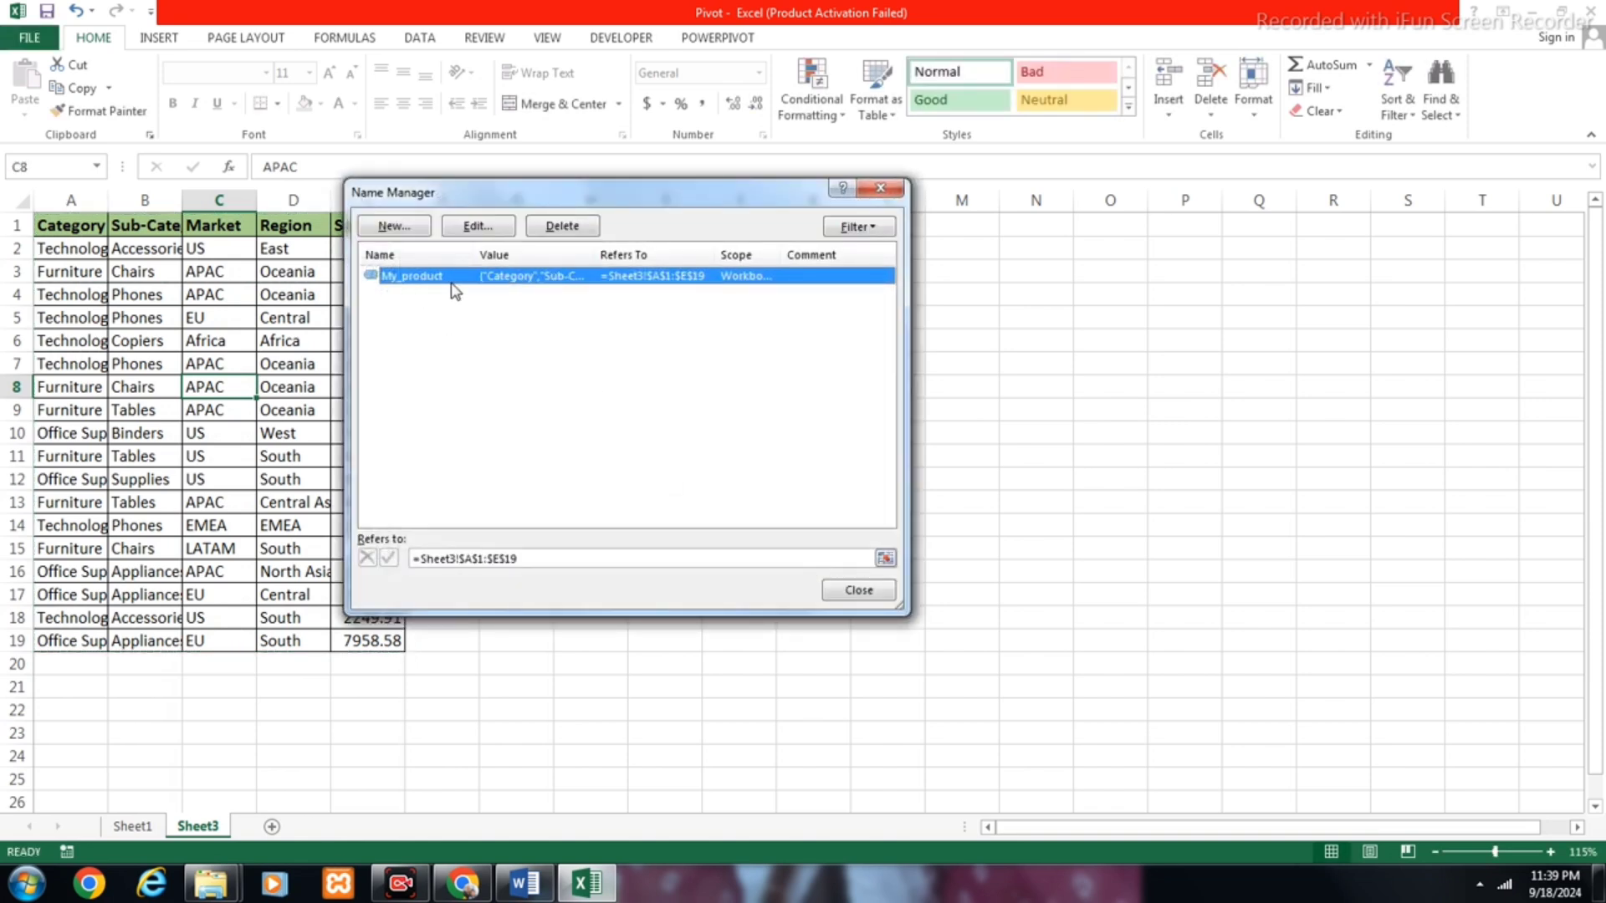
pyautogui.click(847, 597)
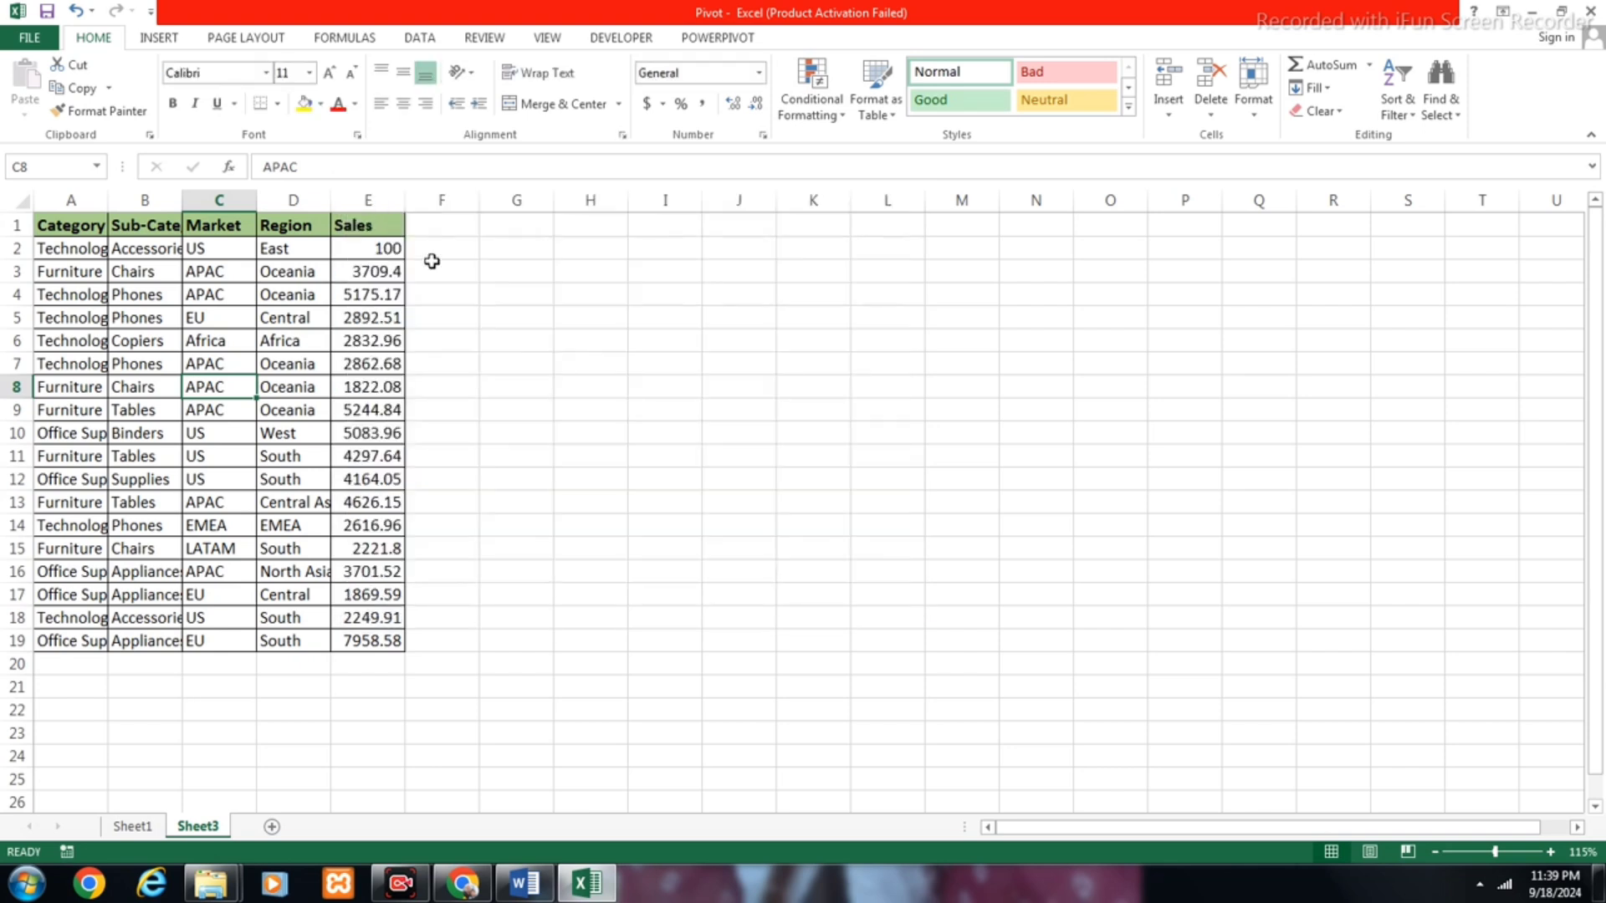
# Step: Enter the formula =My_product in cell G1
pyautogui.click(512, 231)
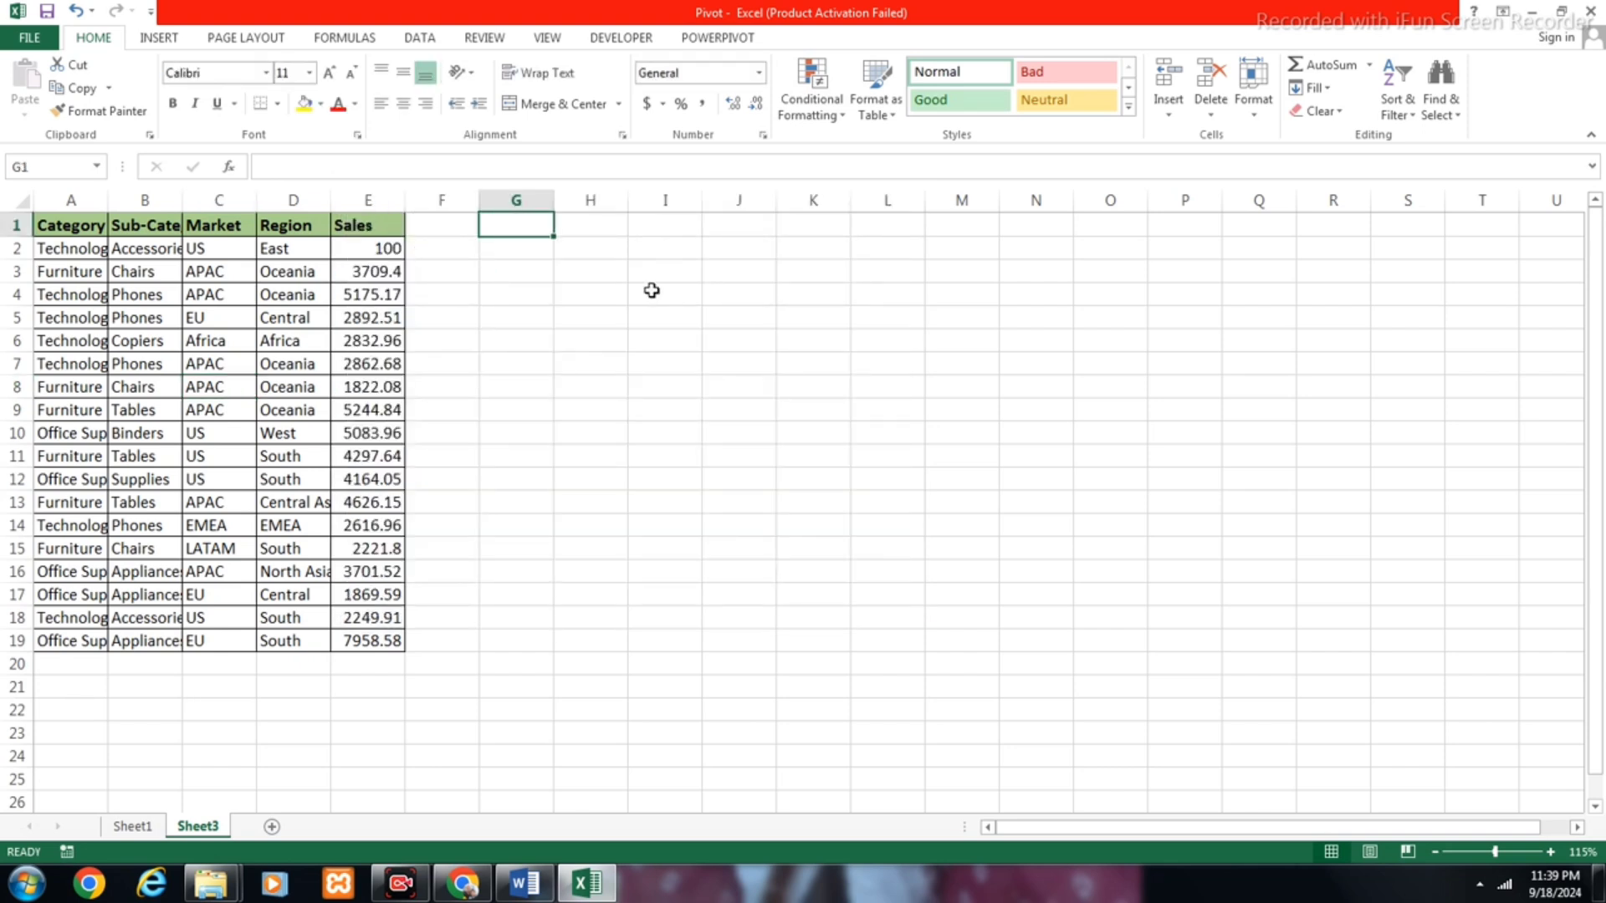
pyautogui.write('=p')
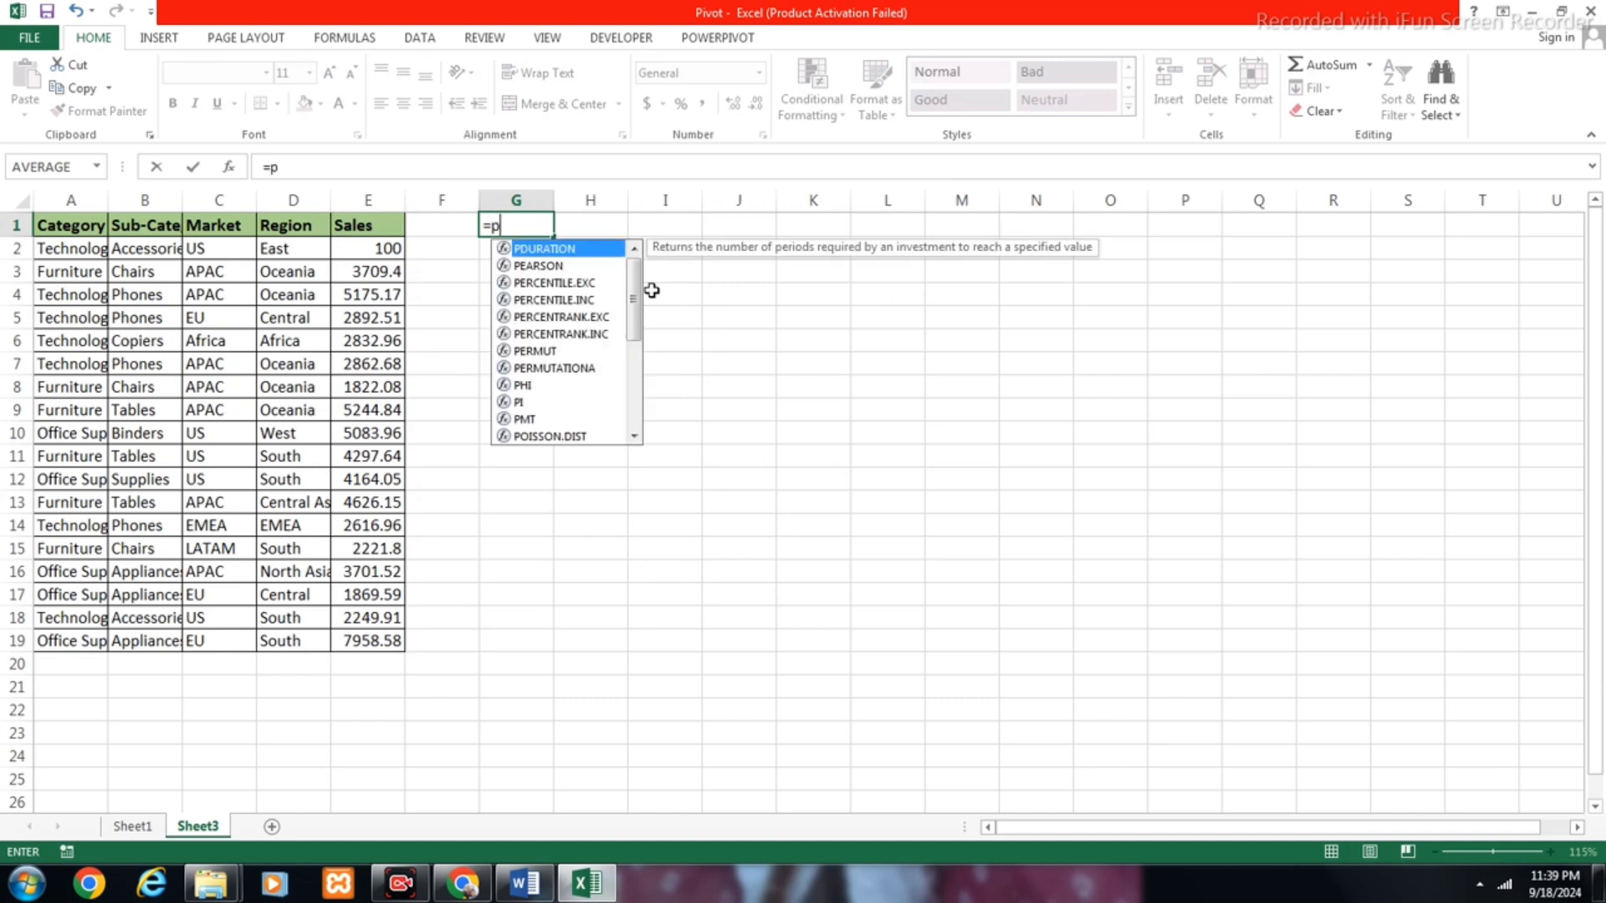
pyautogui.press('BackSpace')
pyautogui.write('my')
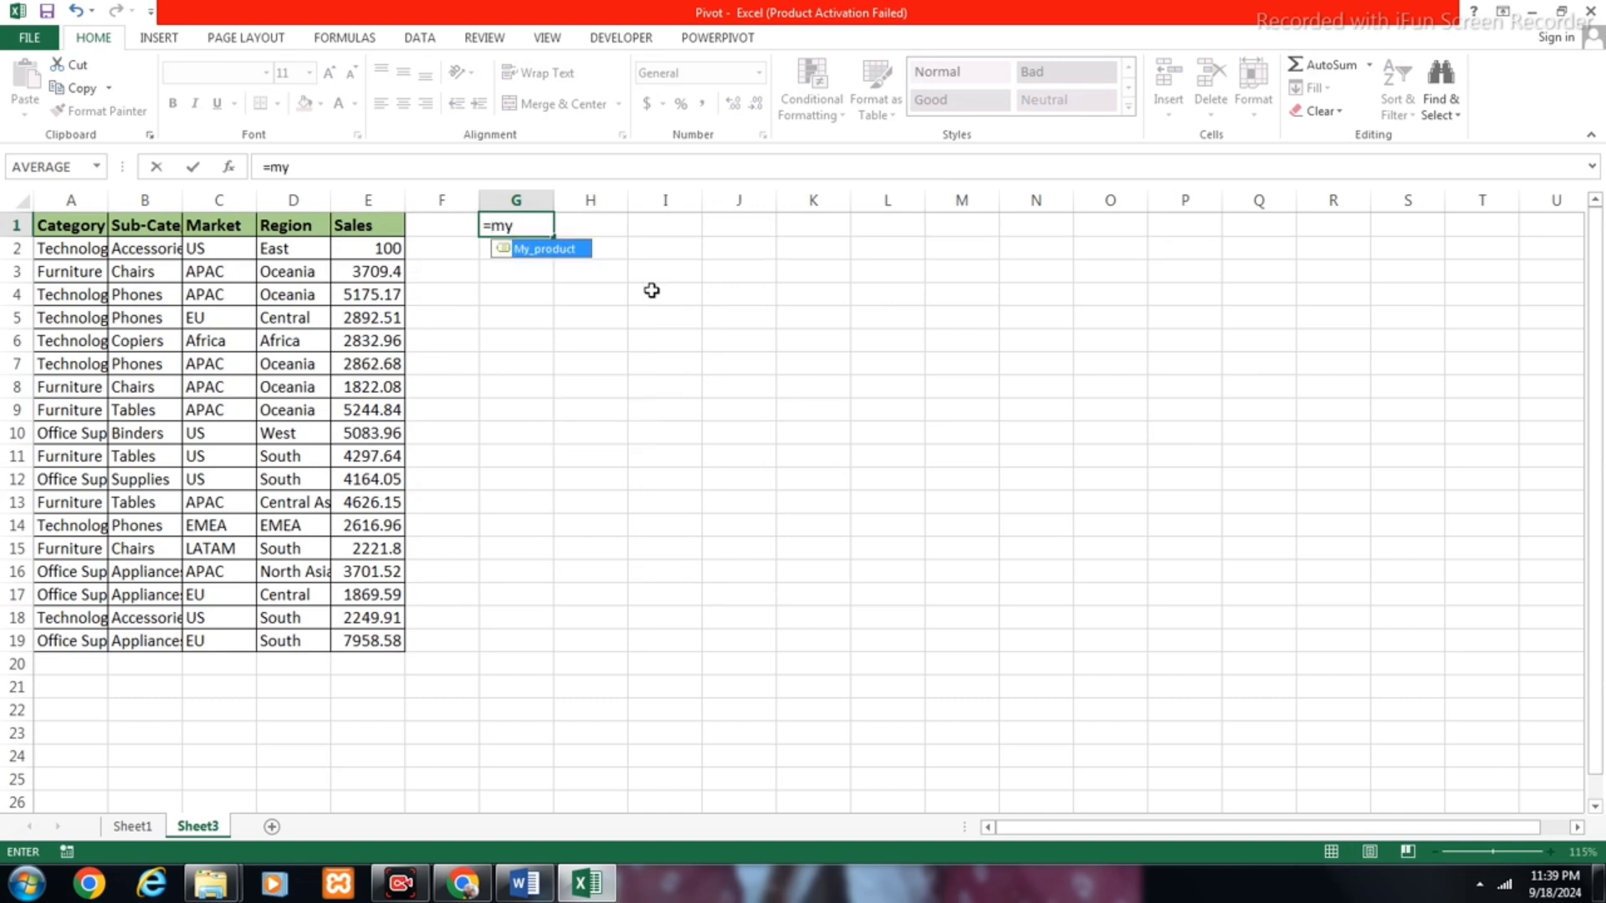
pyautogui.press('Tab')
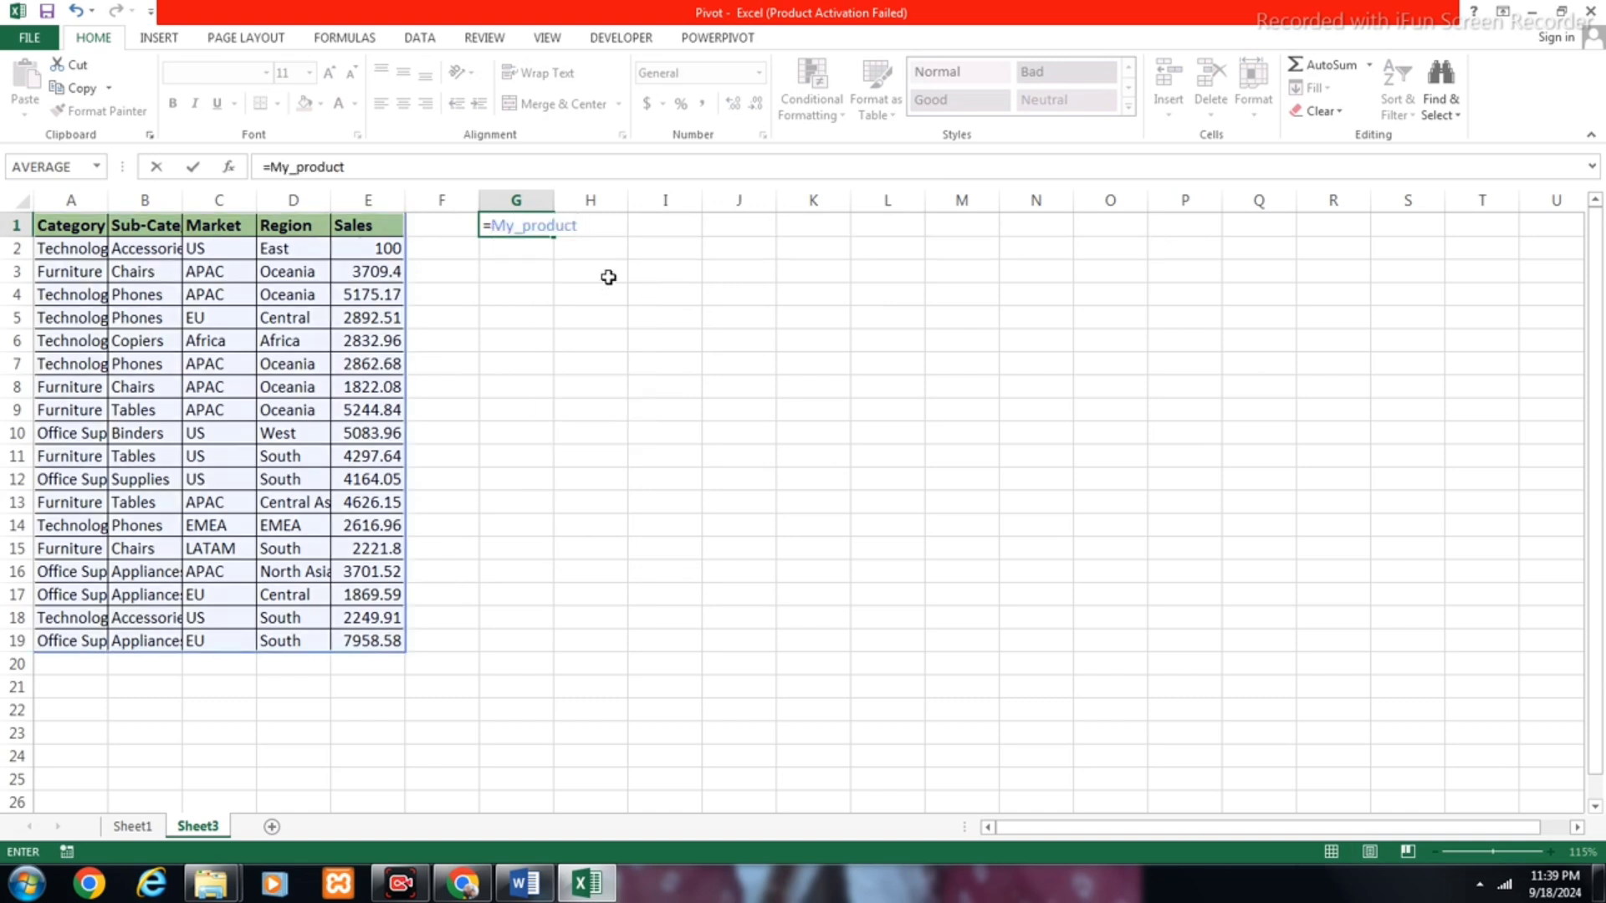
pyautogui.hotkey('ctrl', 'Return')
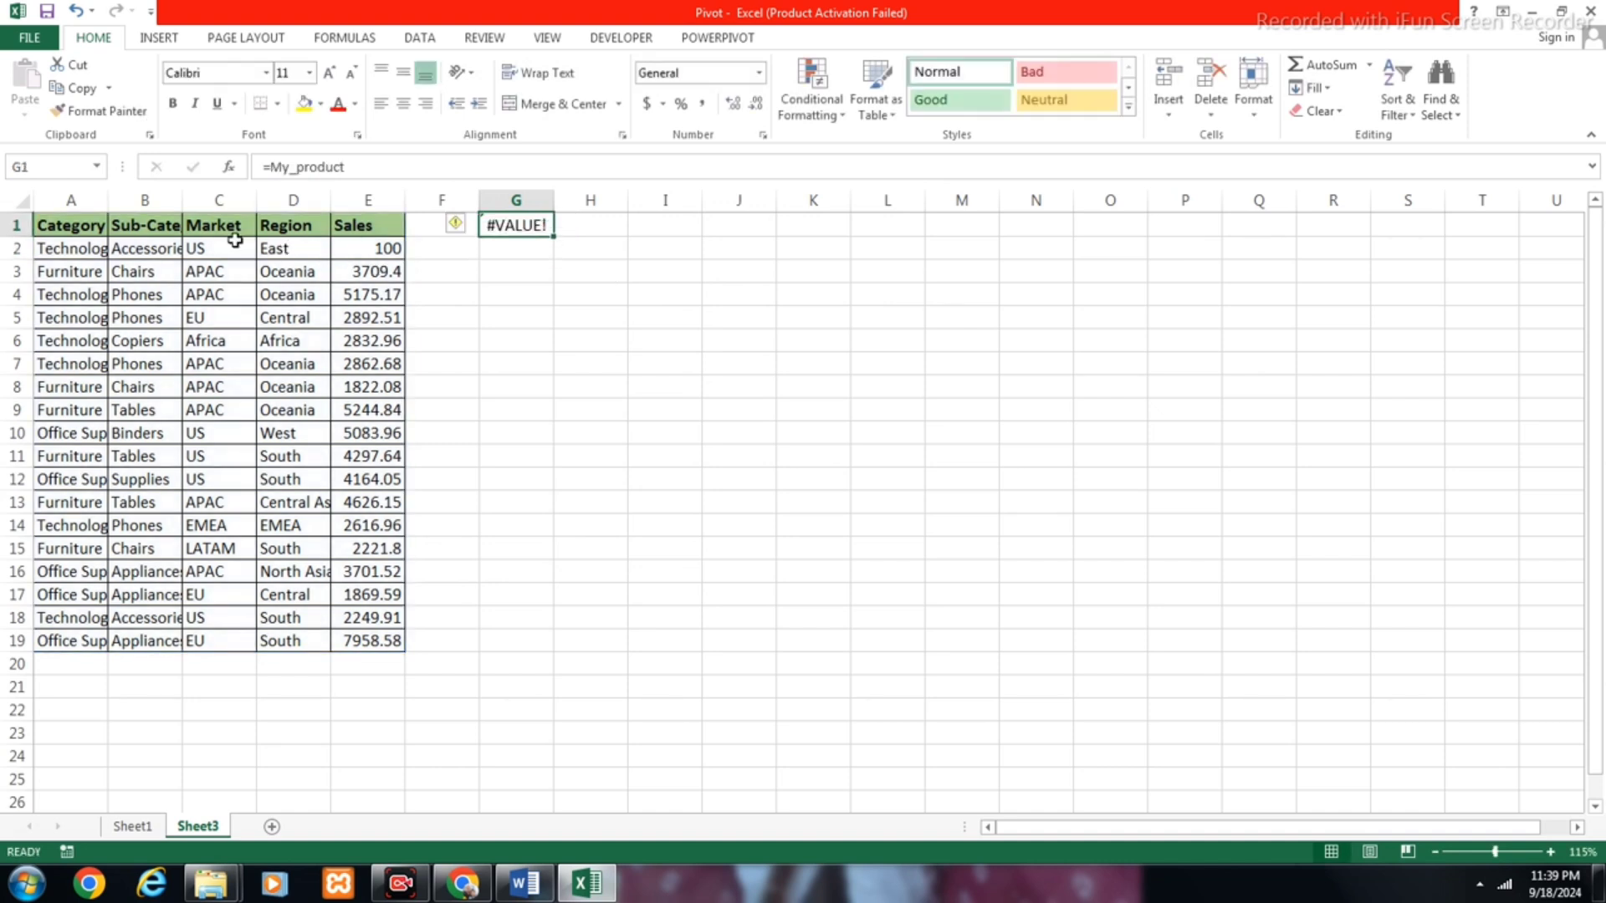
# Step: Re-enter =My_product as an array formula across the range G1:L23
pyautogui.click(73, 229)
pyautogui.moveTo(141, 233); pyautogui.dragTo(370, 640)
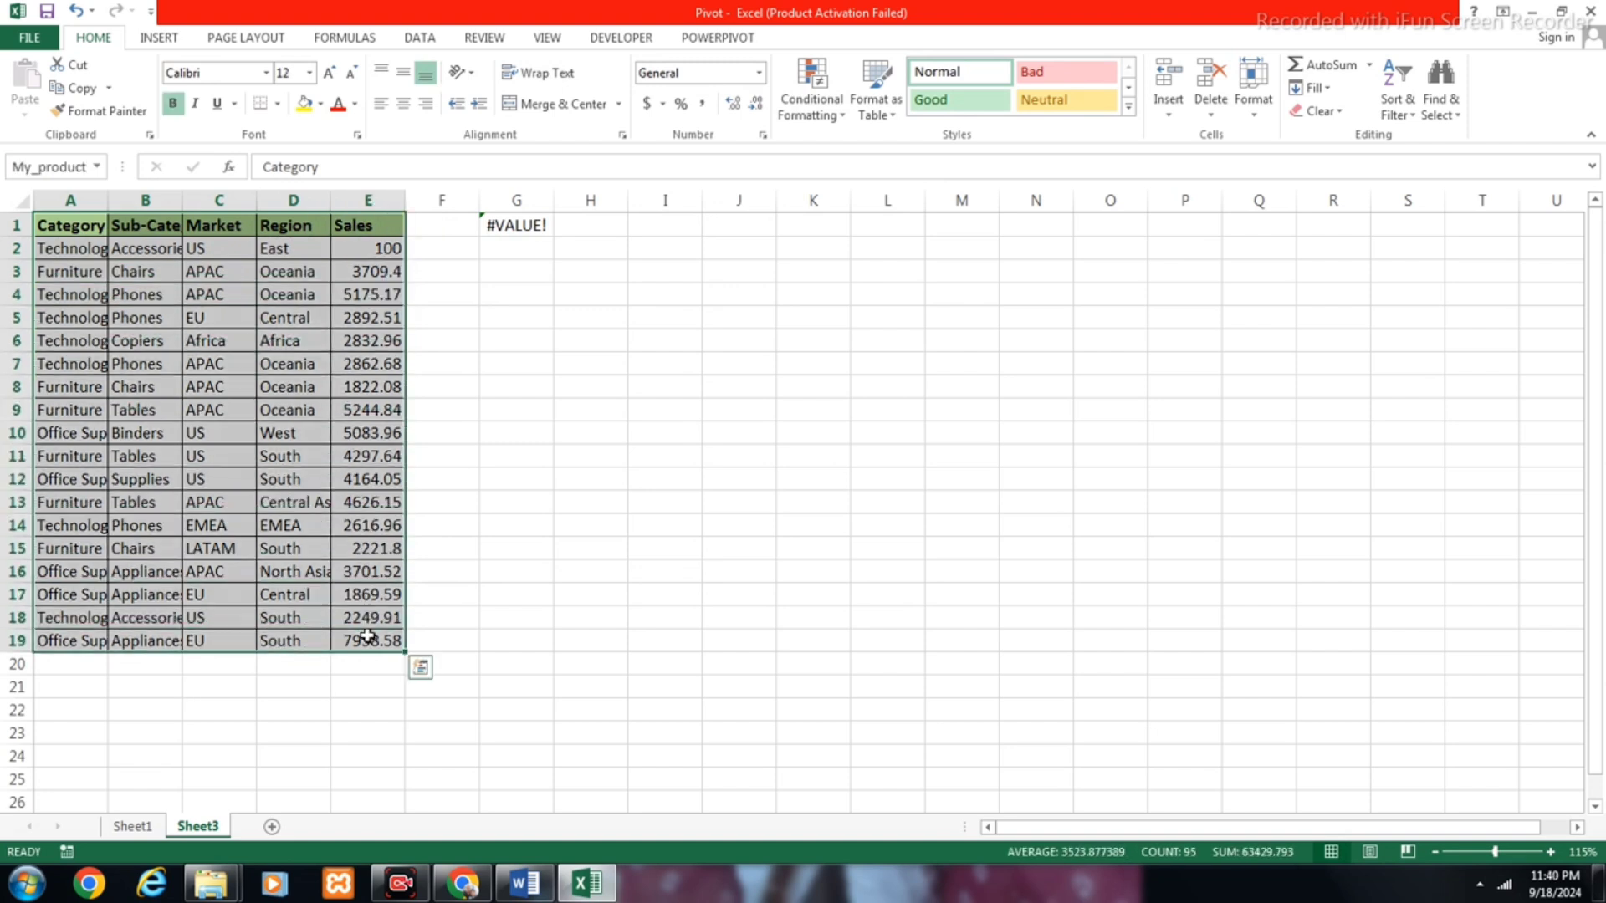
pyautogui.click(529, 228)
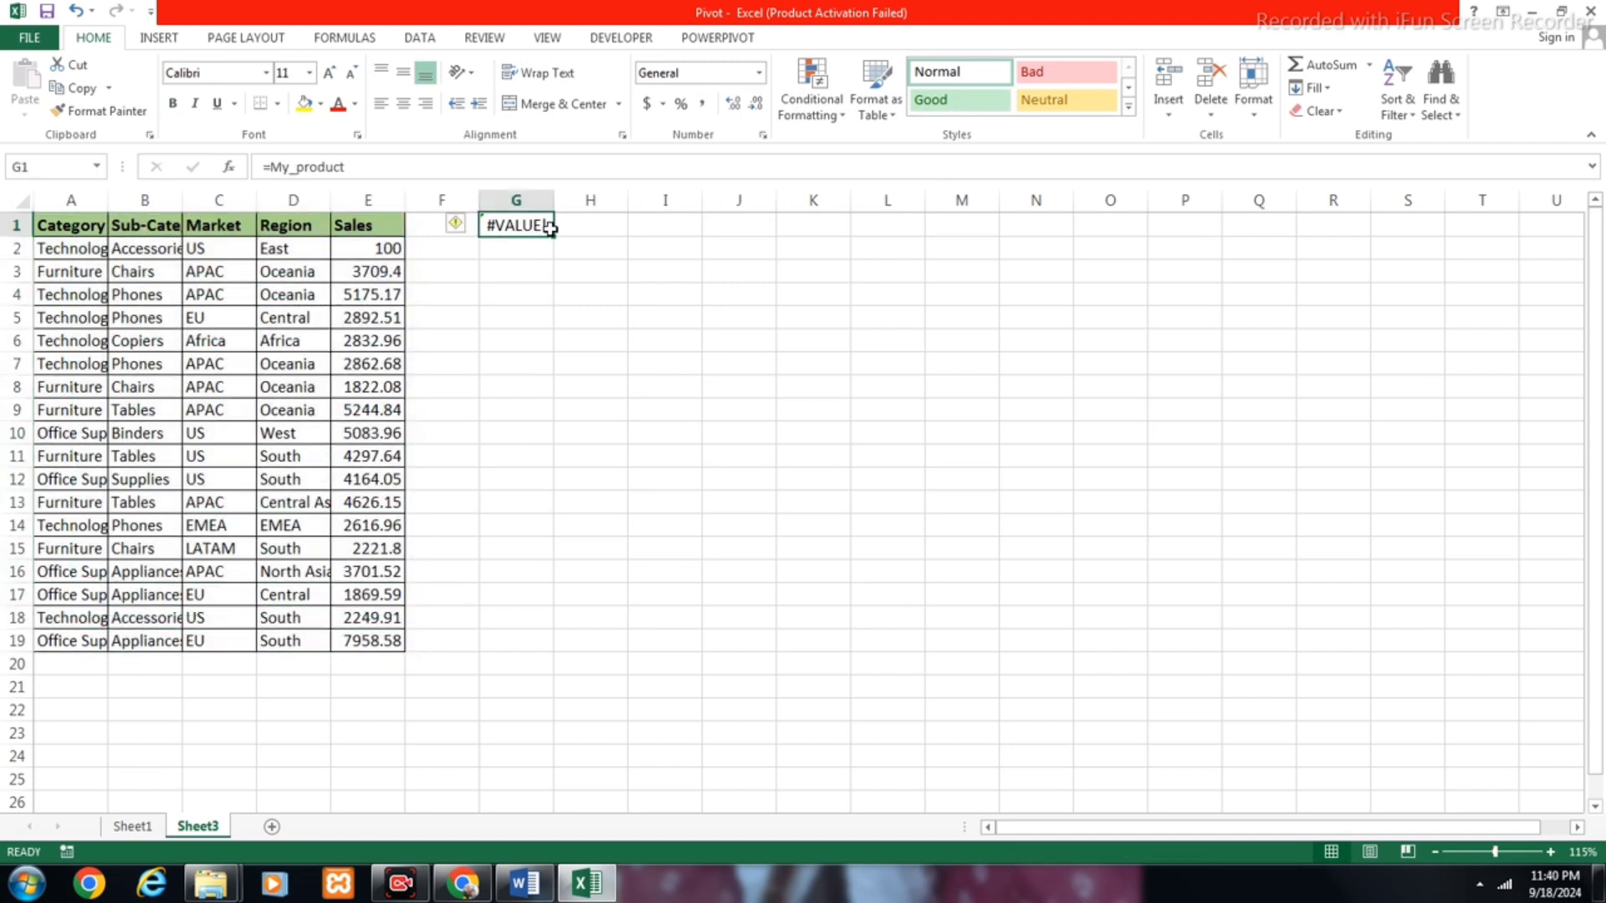
pyautogui.moveTo(535, 228); pyautogui.dragTo(817, 650)
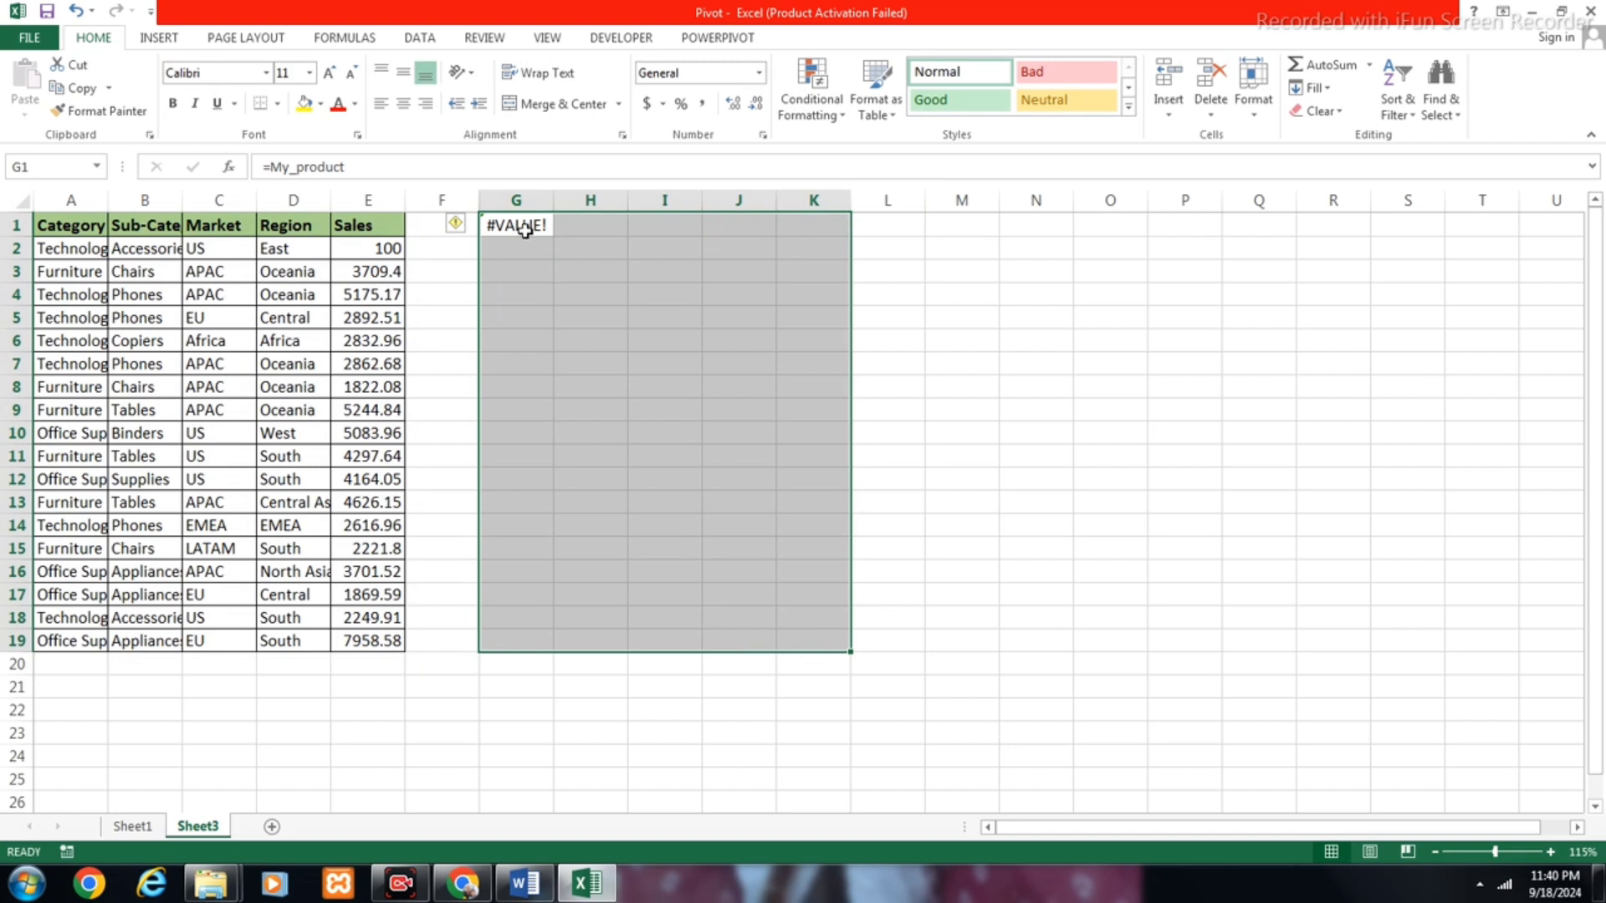
pyautogui.moveTo(527, 232); pyautogui.dragTo(853, 735)
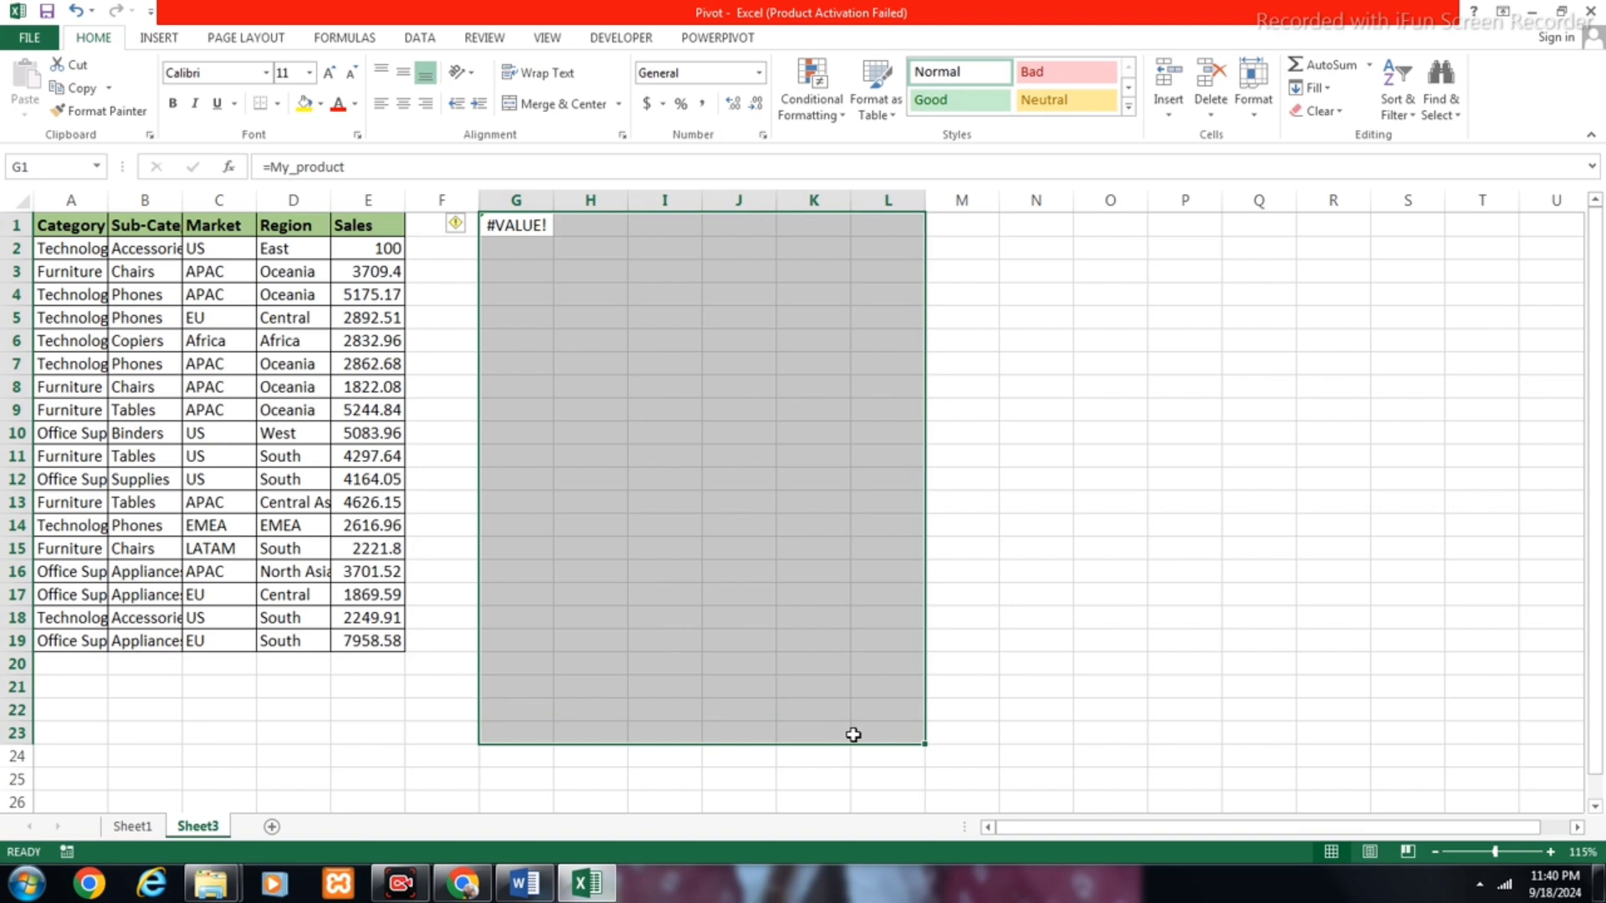
pyautogui.press('F2')
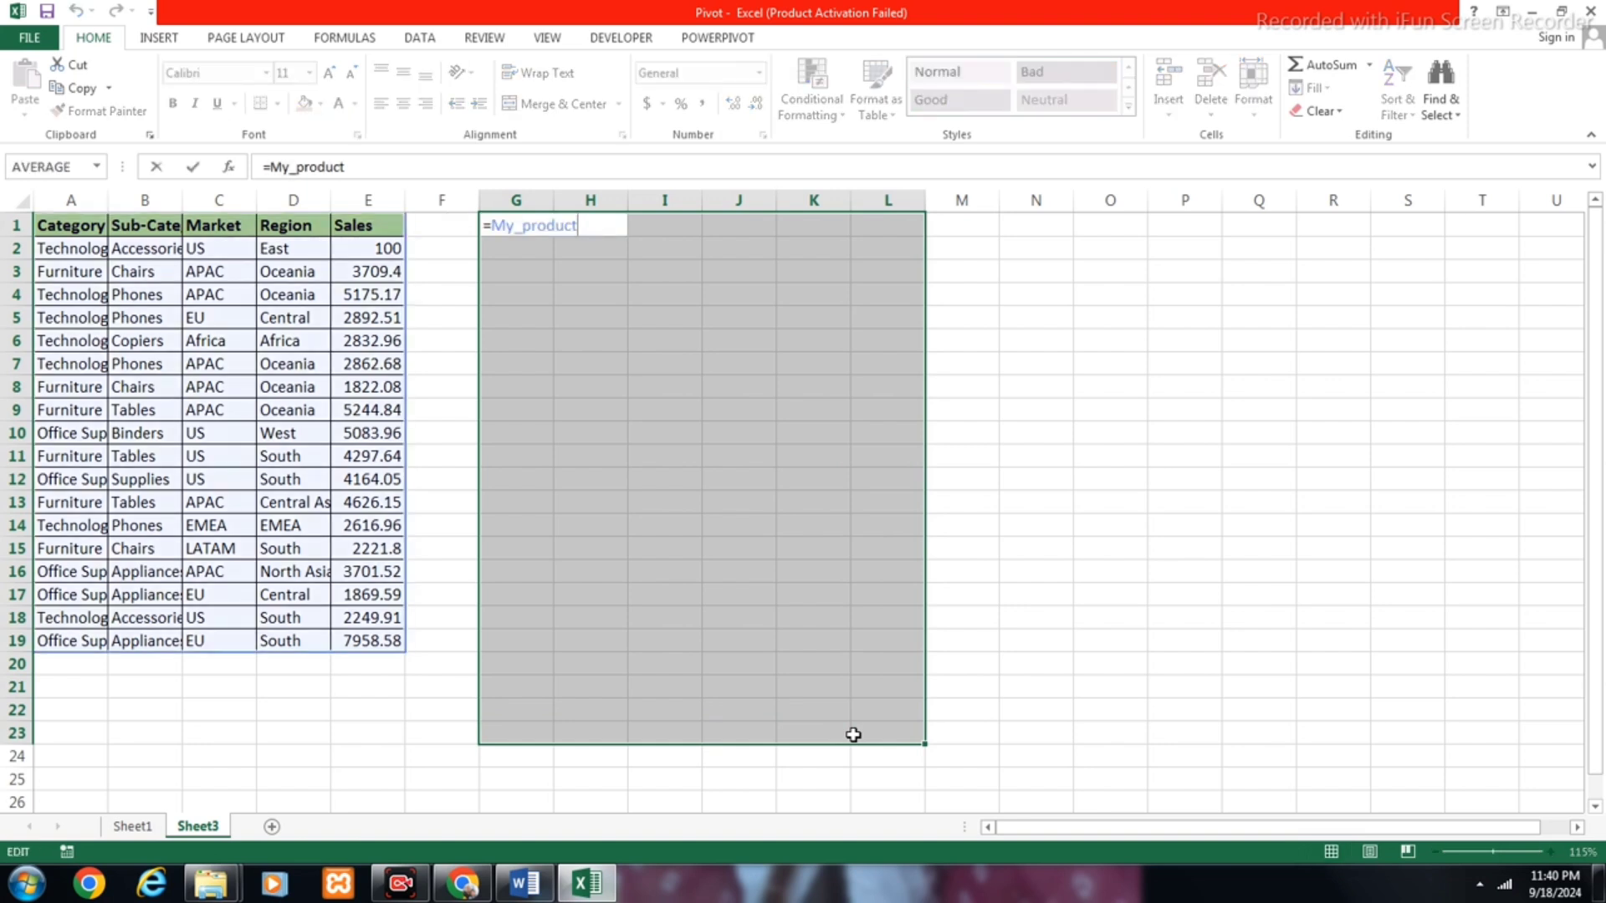
pyautogui.hotkey('ctrl', 'shift', 'Return')
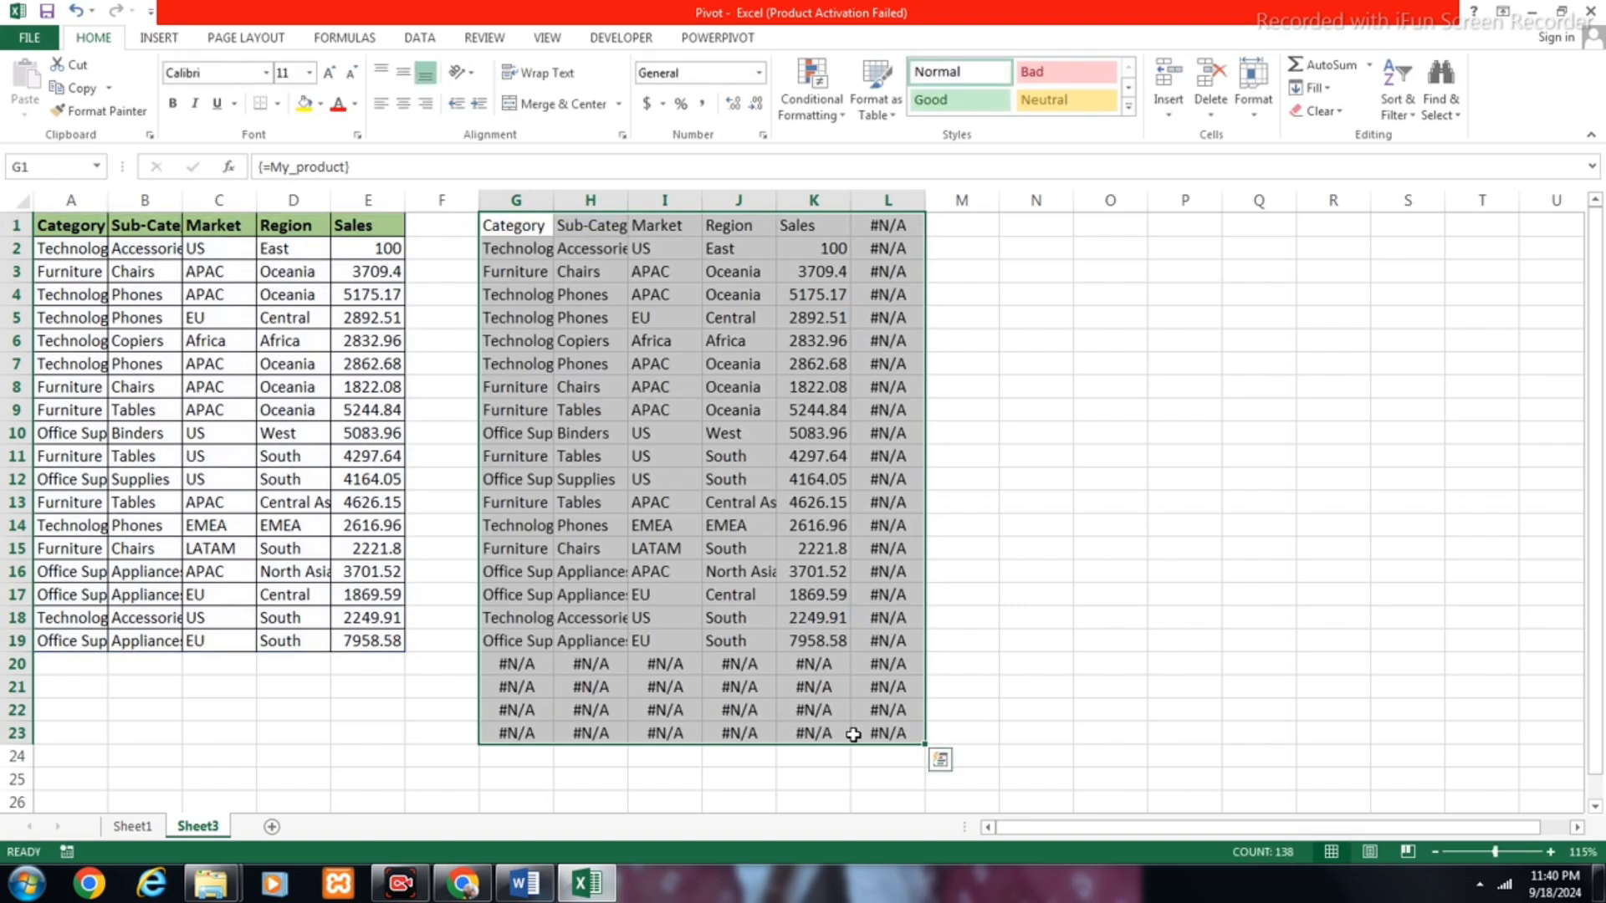
# Step: Examine the array formula's cells in columns G to K and the Category and Sub-Category columns of the source table
pyautogui.click(590, 227)
pyautogui.click(515, 229)
pyautogui.moveTo(669, 237); pyautogui.dragTo(838, 634)
pyautogui.click(799, 342)
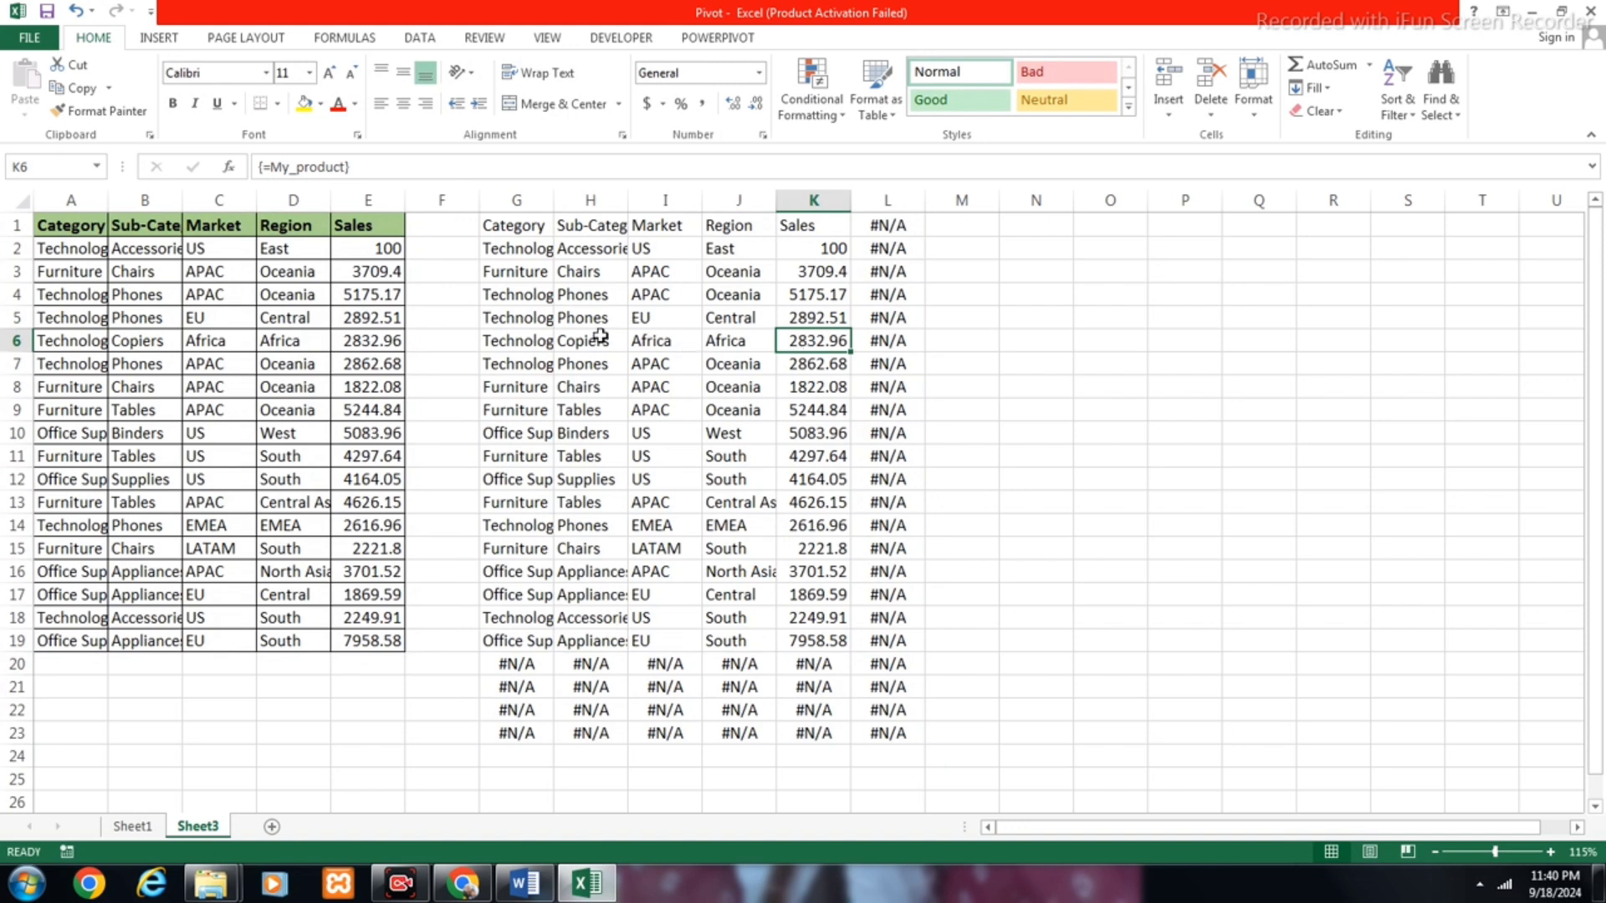
pyautogui.click(267, 341)
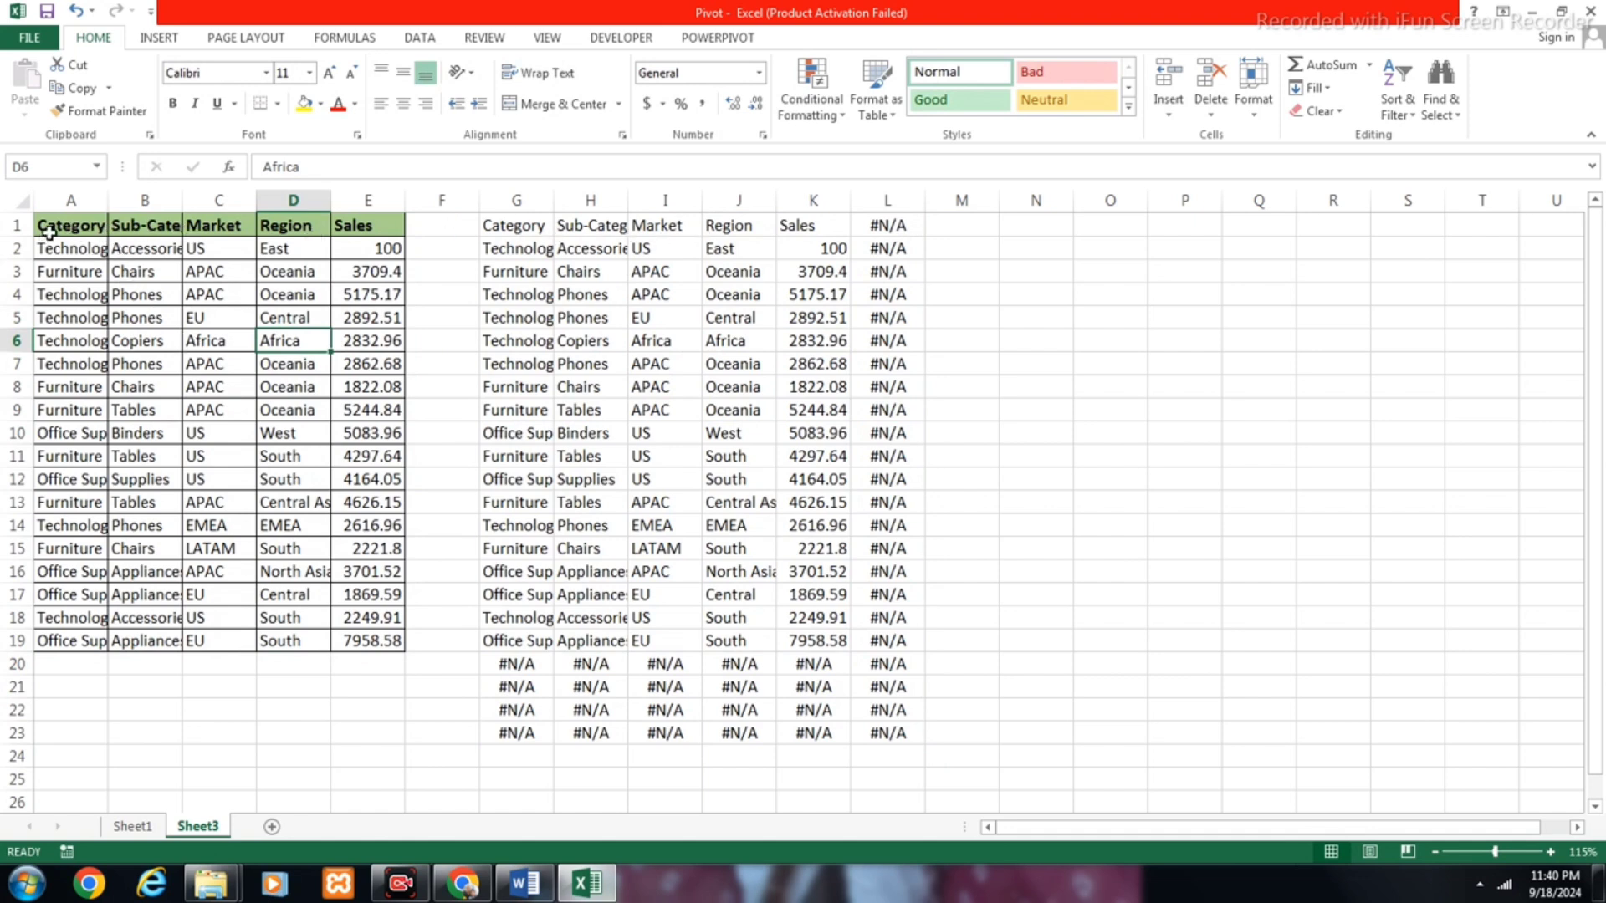
pyautogui.click(75, 266)
pyautogui.click(71, 228)
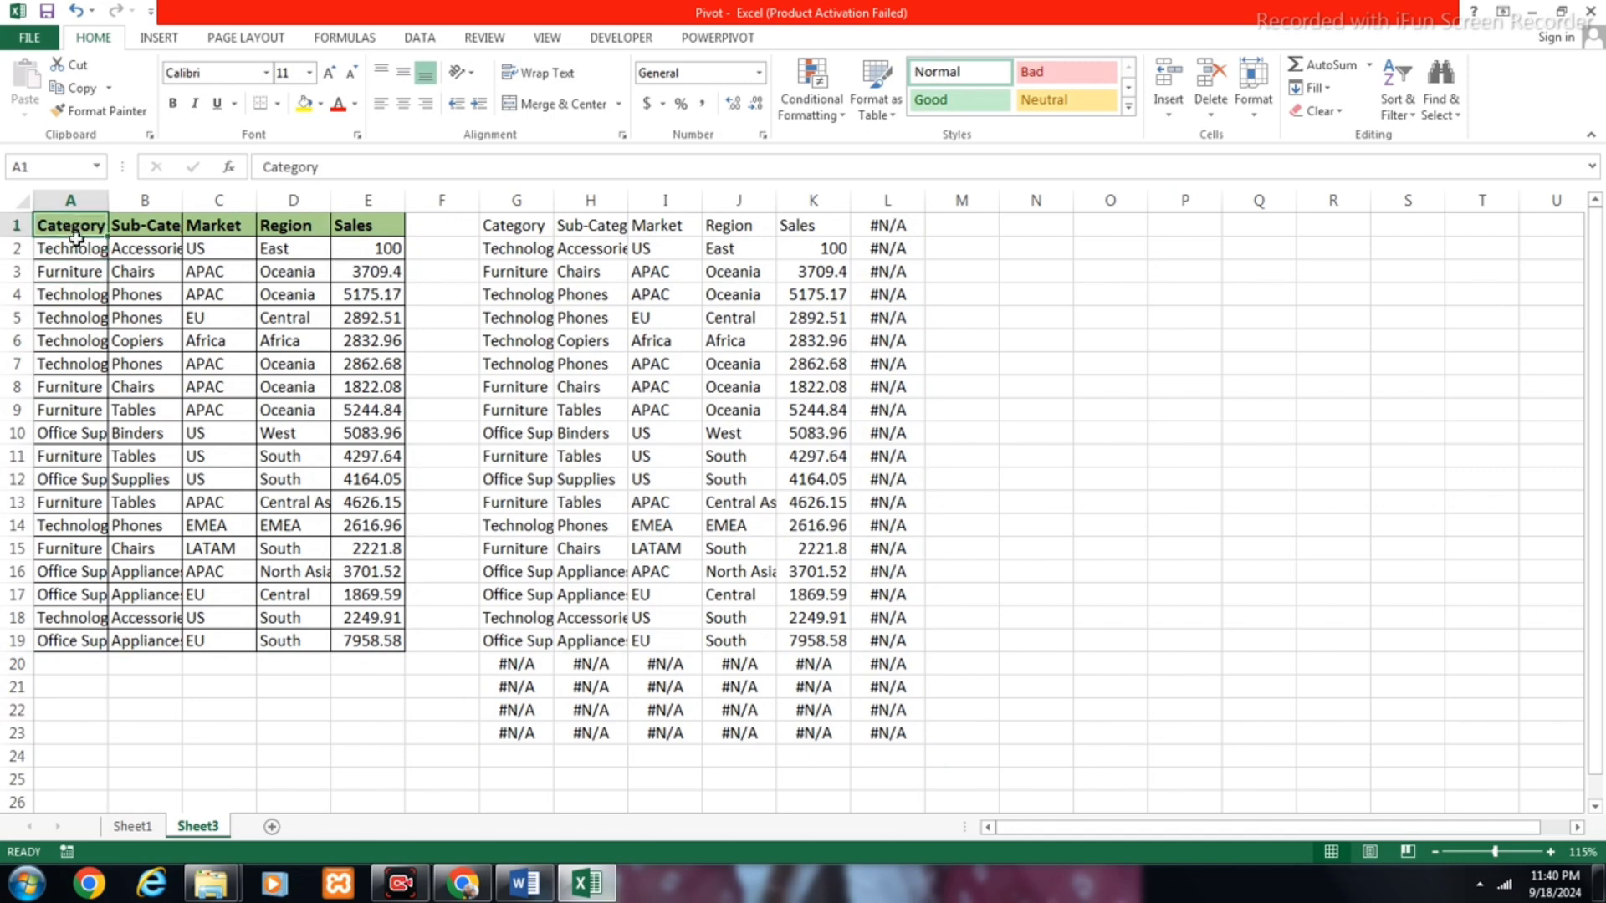
pyautogui.moveTo(77, 244); pyautogui.dragTo(82, 641)
pyautogui.click(90, 222)
pyautogui.moveTo(138, 249); pyautogui.dragTo(162, 629)
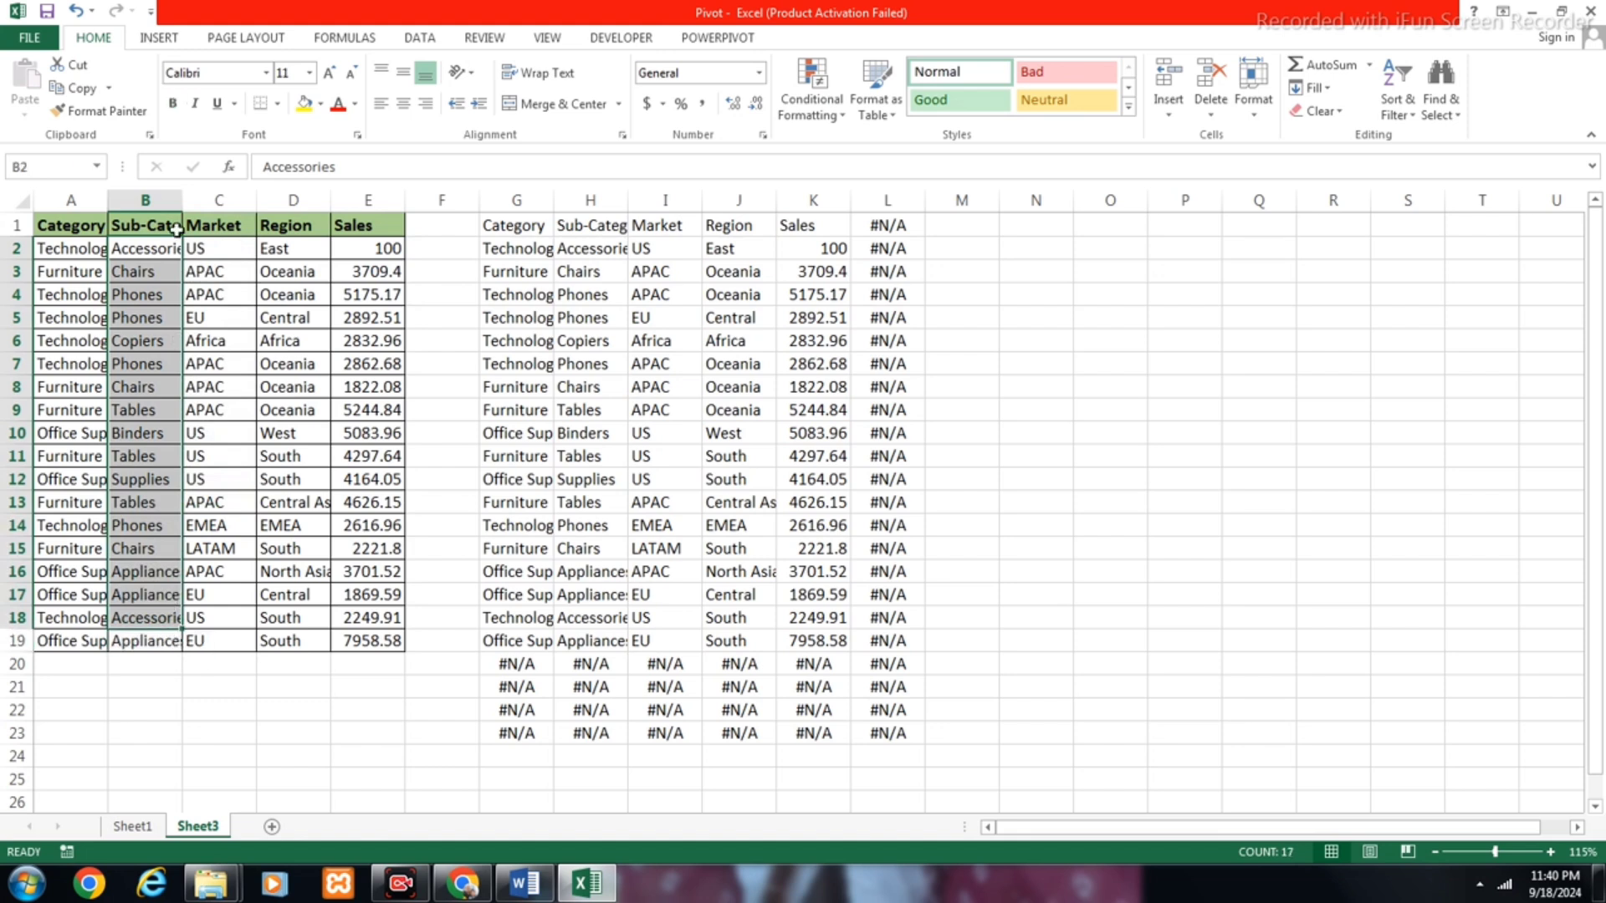
# Step: Change the header in cell B1 to SubCategory, without the hyphen
pyautogui.click(171, 226)
pyautogui.click(287, 165)
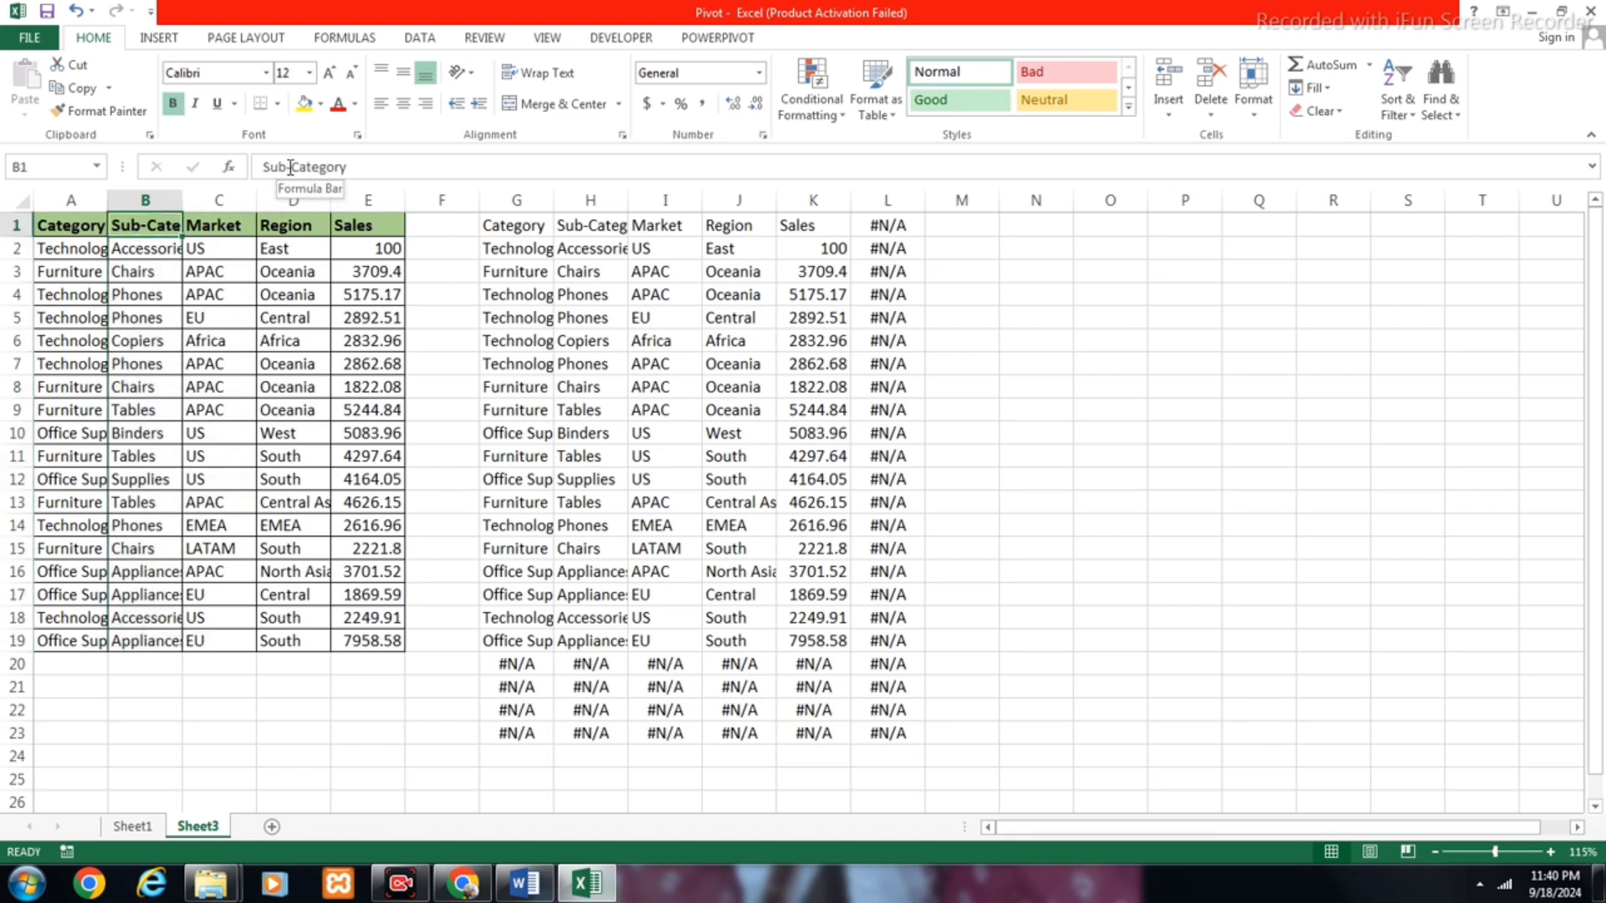
pyautogui.press('Delete')
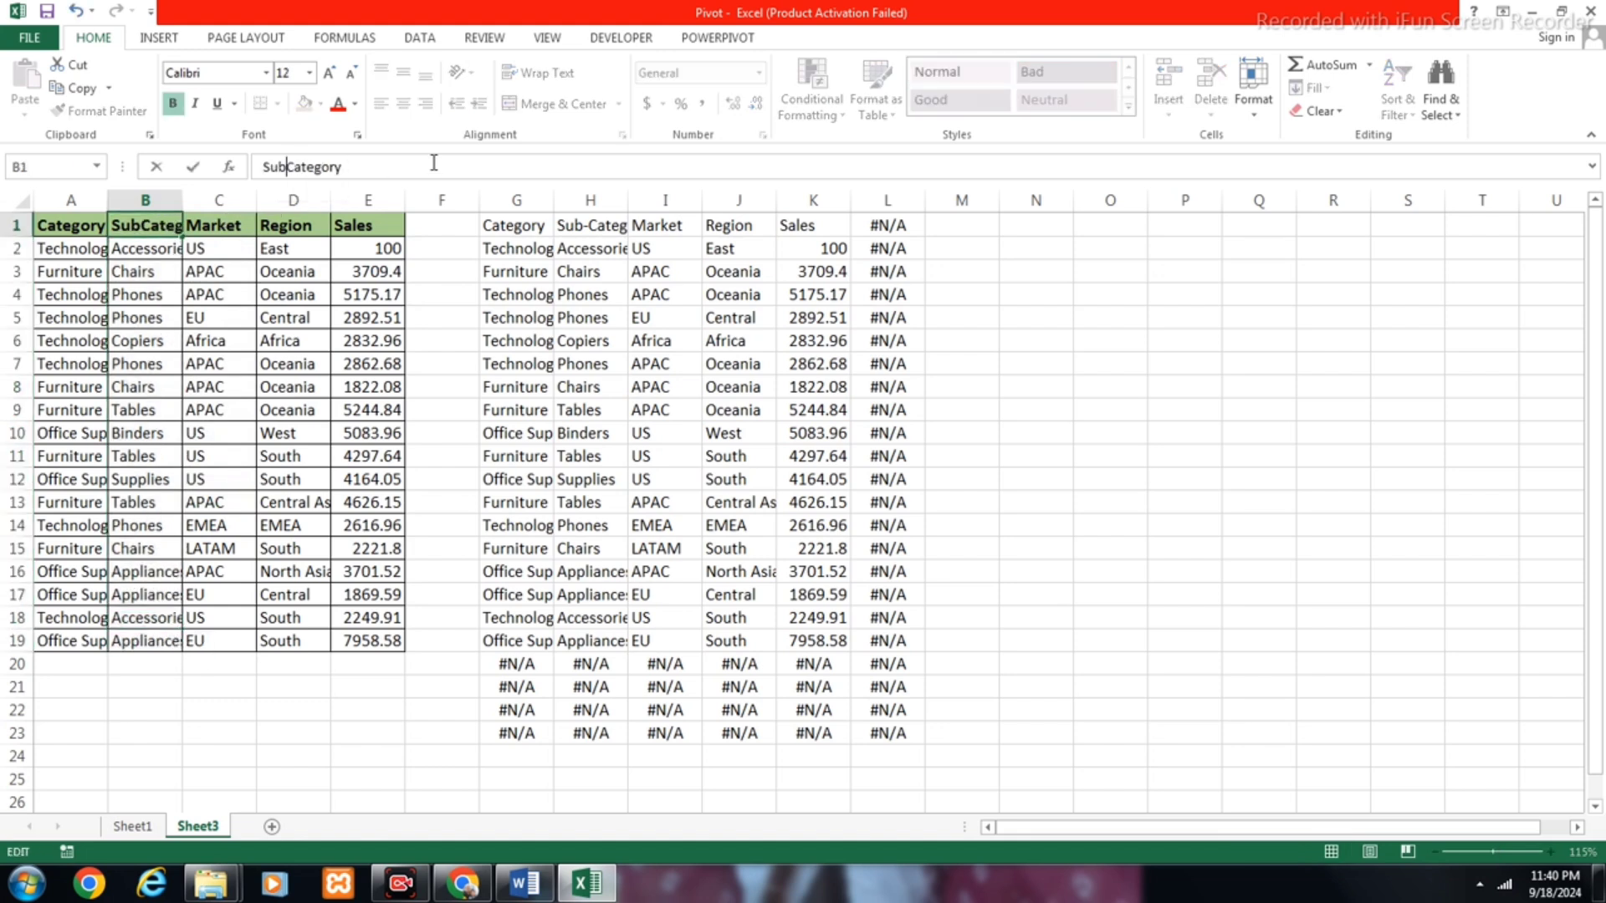
pyautogui.press('Return')
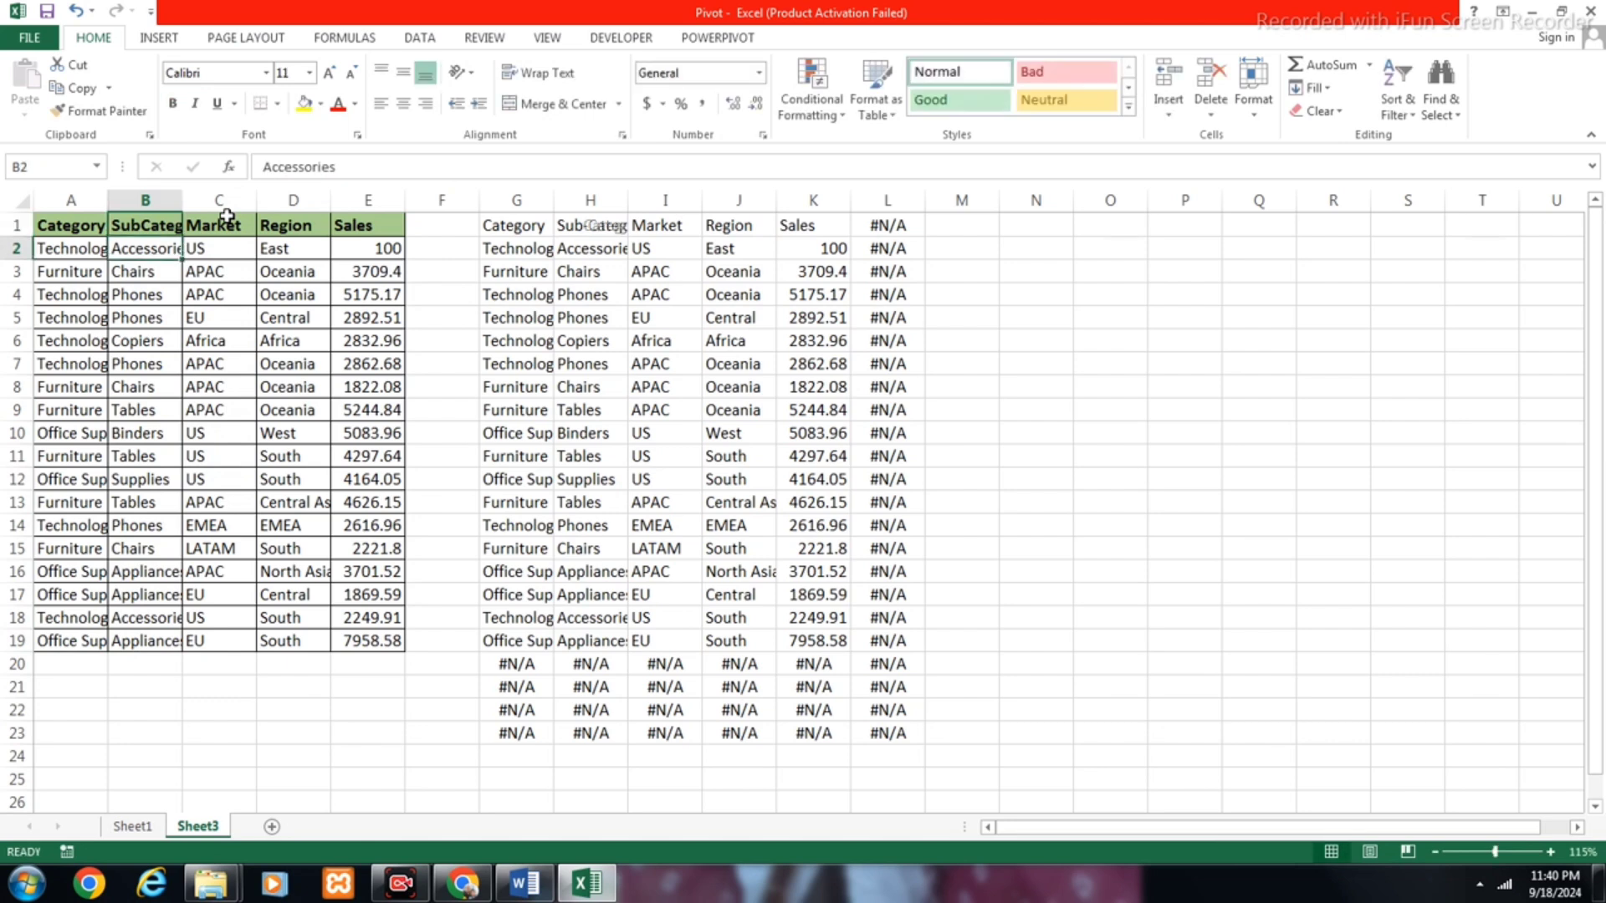
pyautogui.click(307, 224)
pyautogui.click(357, 226)
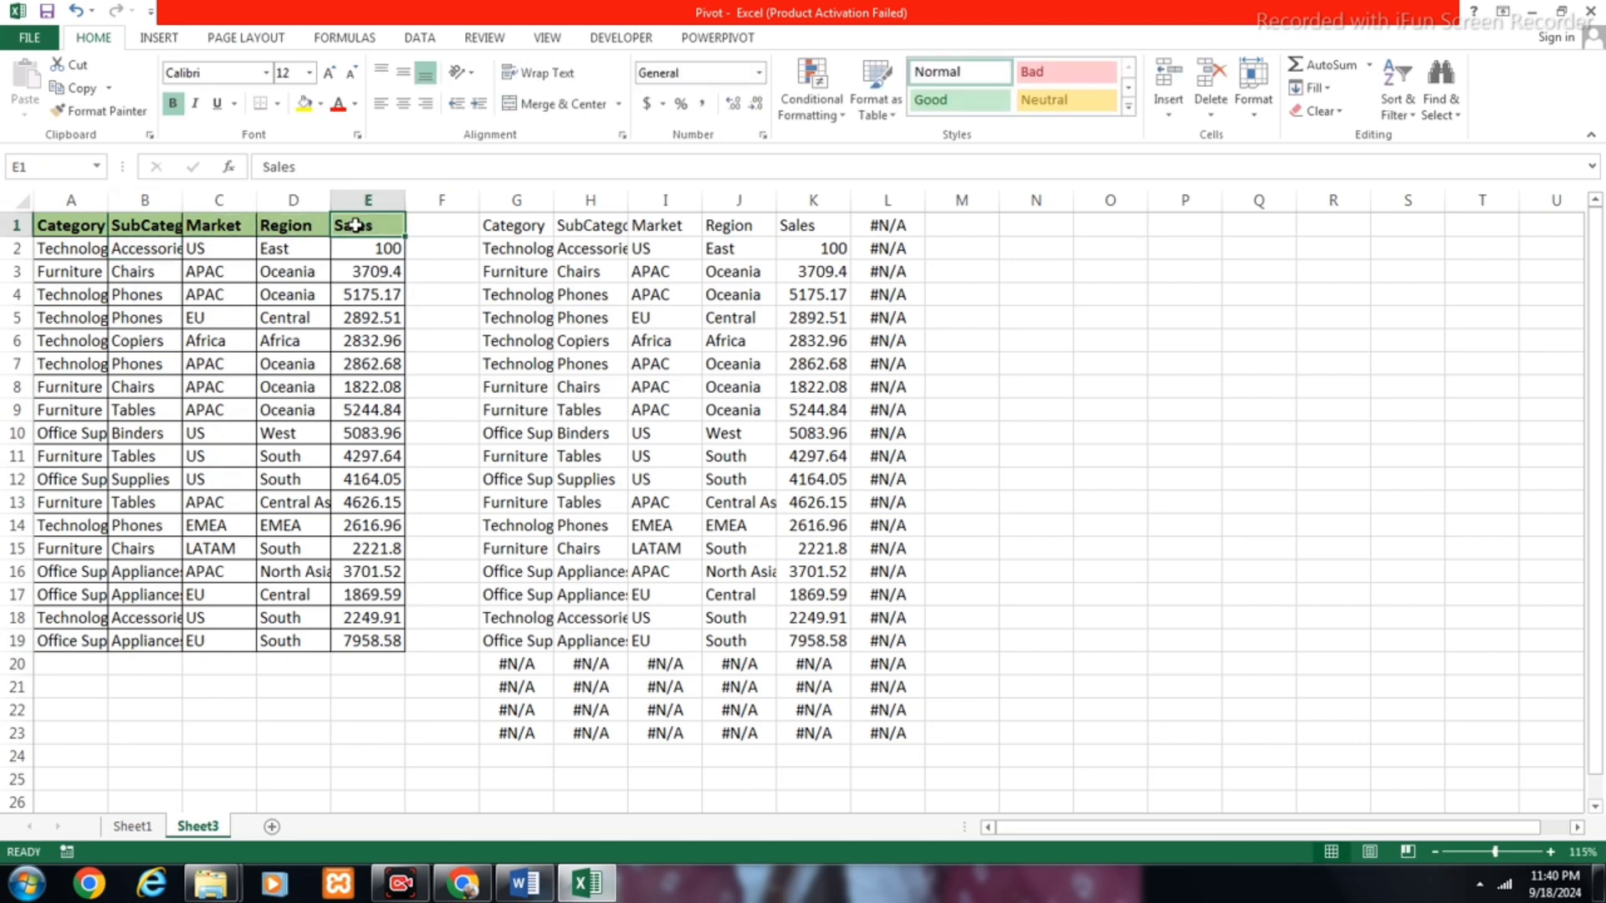
pyautogui.moveTo(372, 252); pyautogui.dragTo(368, 631)
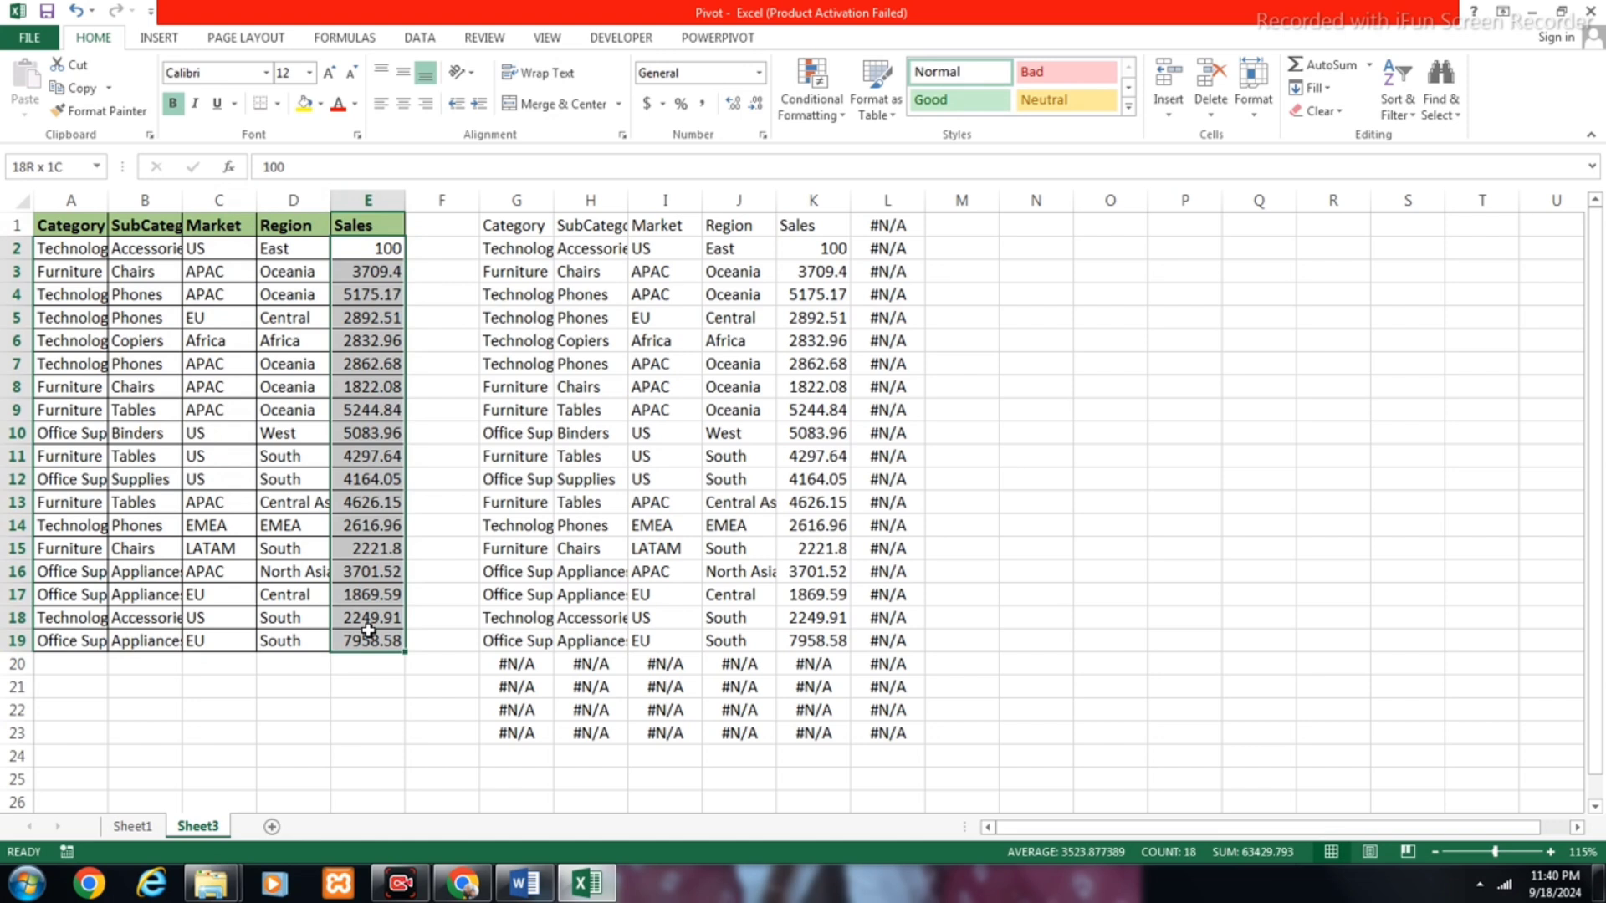
pyautogui.click(368, 318)
# Step: Create names for the table range A1:E19 from its top row only, excluding the left column
pyautogui.click(107, 228)
pyautogui.moveTo(107, 228); pyautogui.dragTo(385, 637)
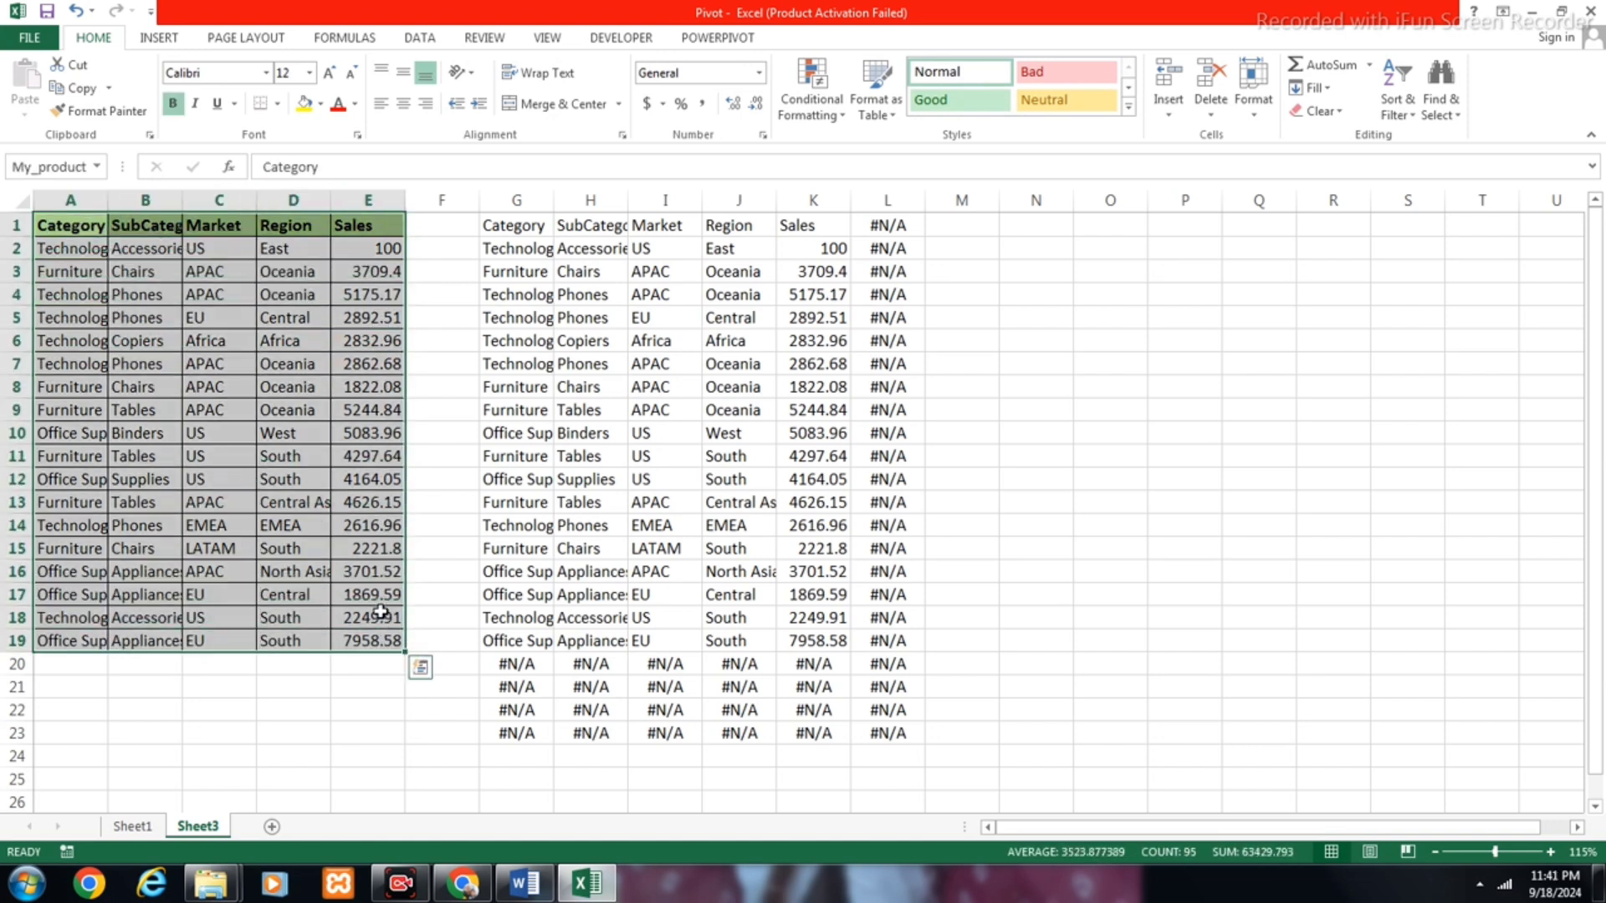
pyautogui.hotkey('ctrl', 'shift', 'F3')
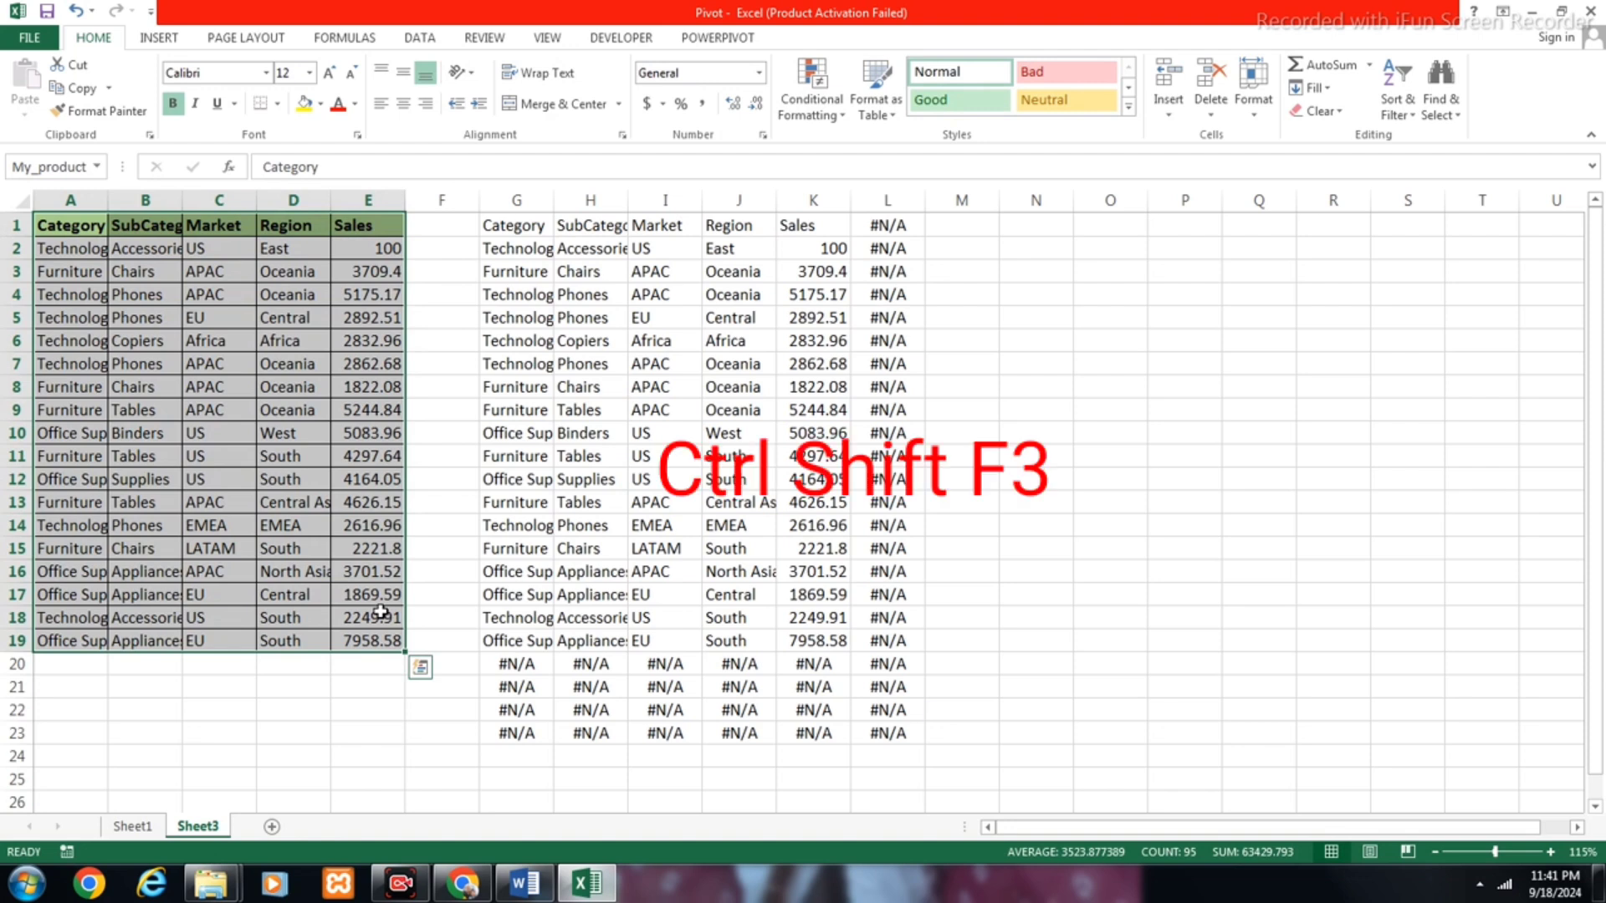
pyautogui.hotkey('ctrl', 'shift', 'F3')
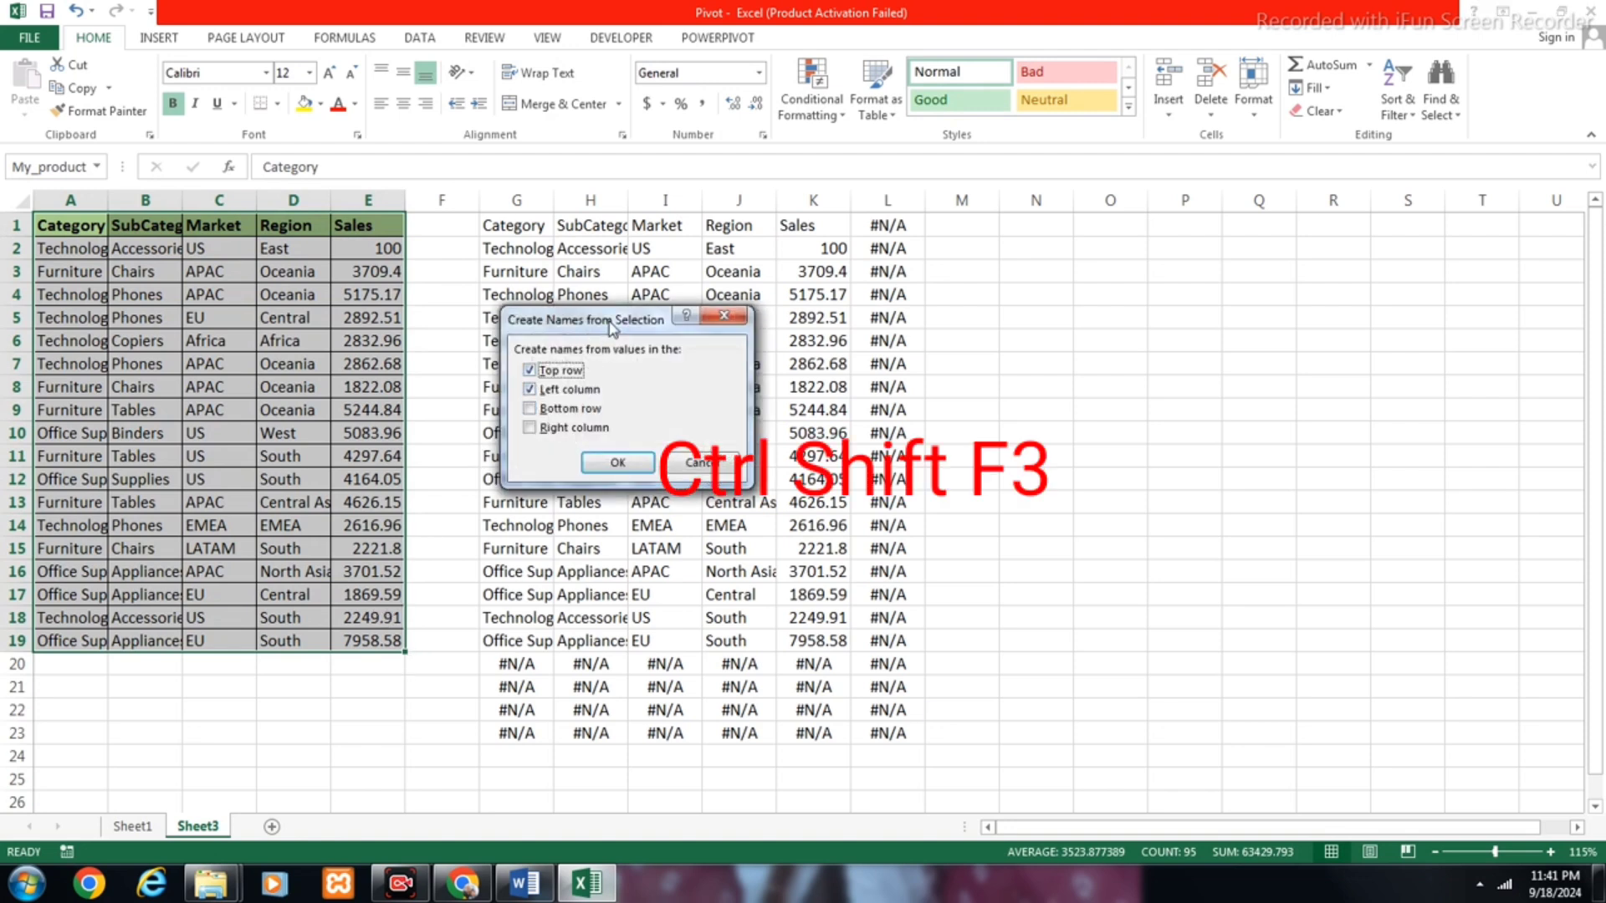
pyautogui.moveTo(613, 328); pyautogui.dragTo(459, 317)
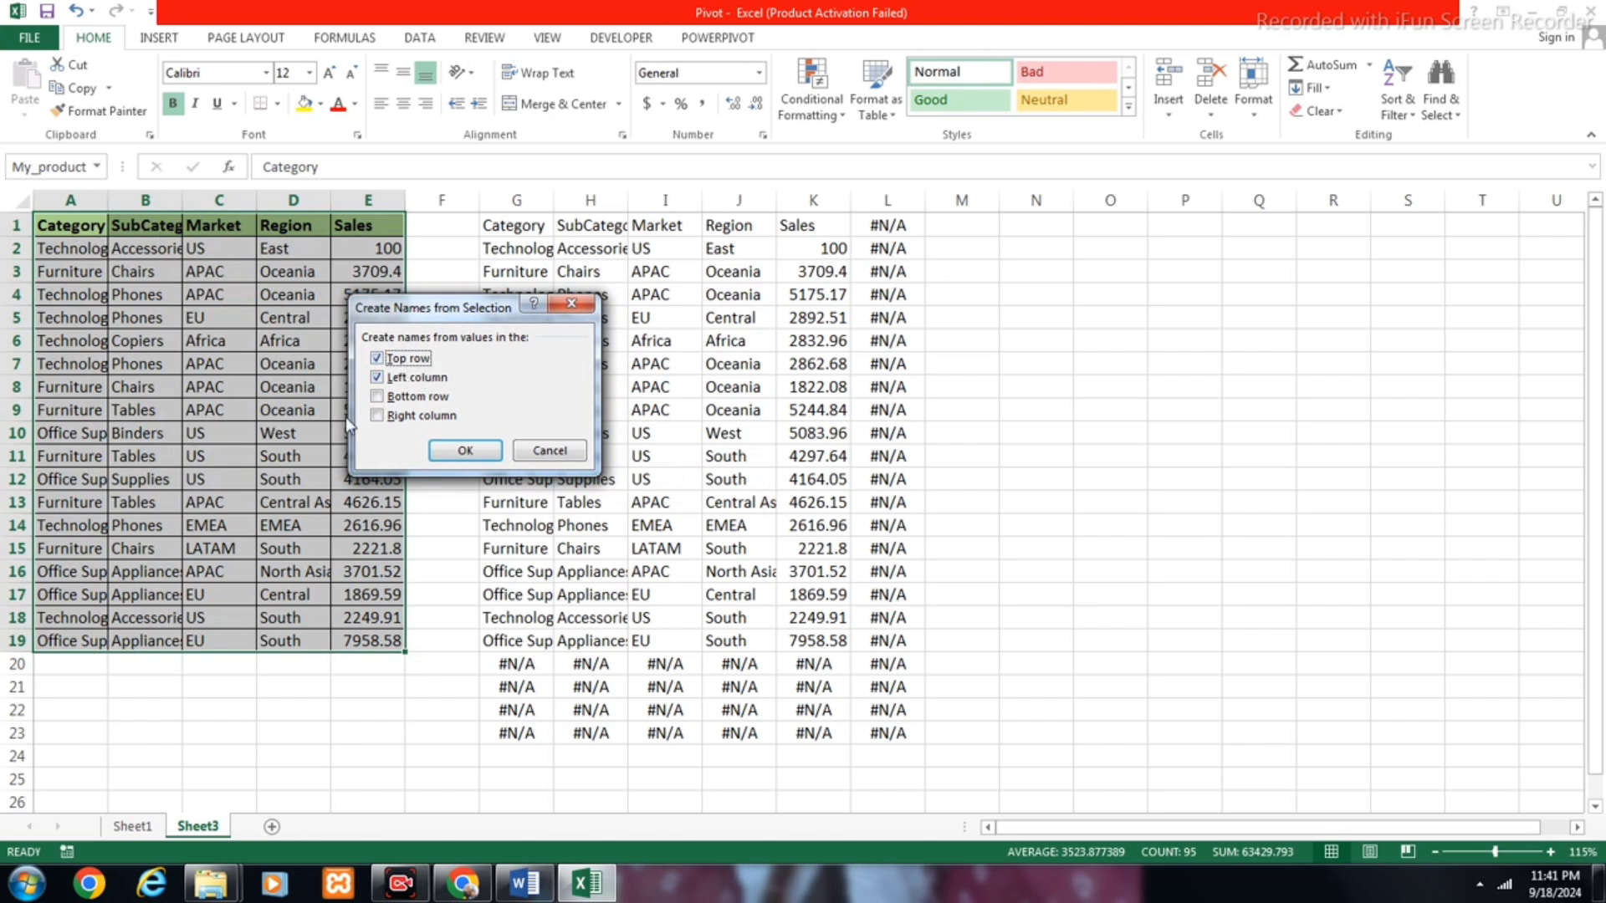
pyautogui.click(378, 378)
pyautogui.click(466, 451)
# Step: Select the Region values D2:D19 to check the name assigned to that range
pyautogui.click(301, 287)
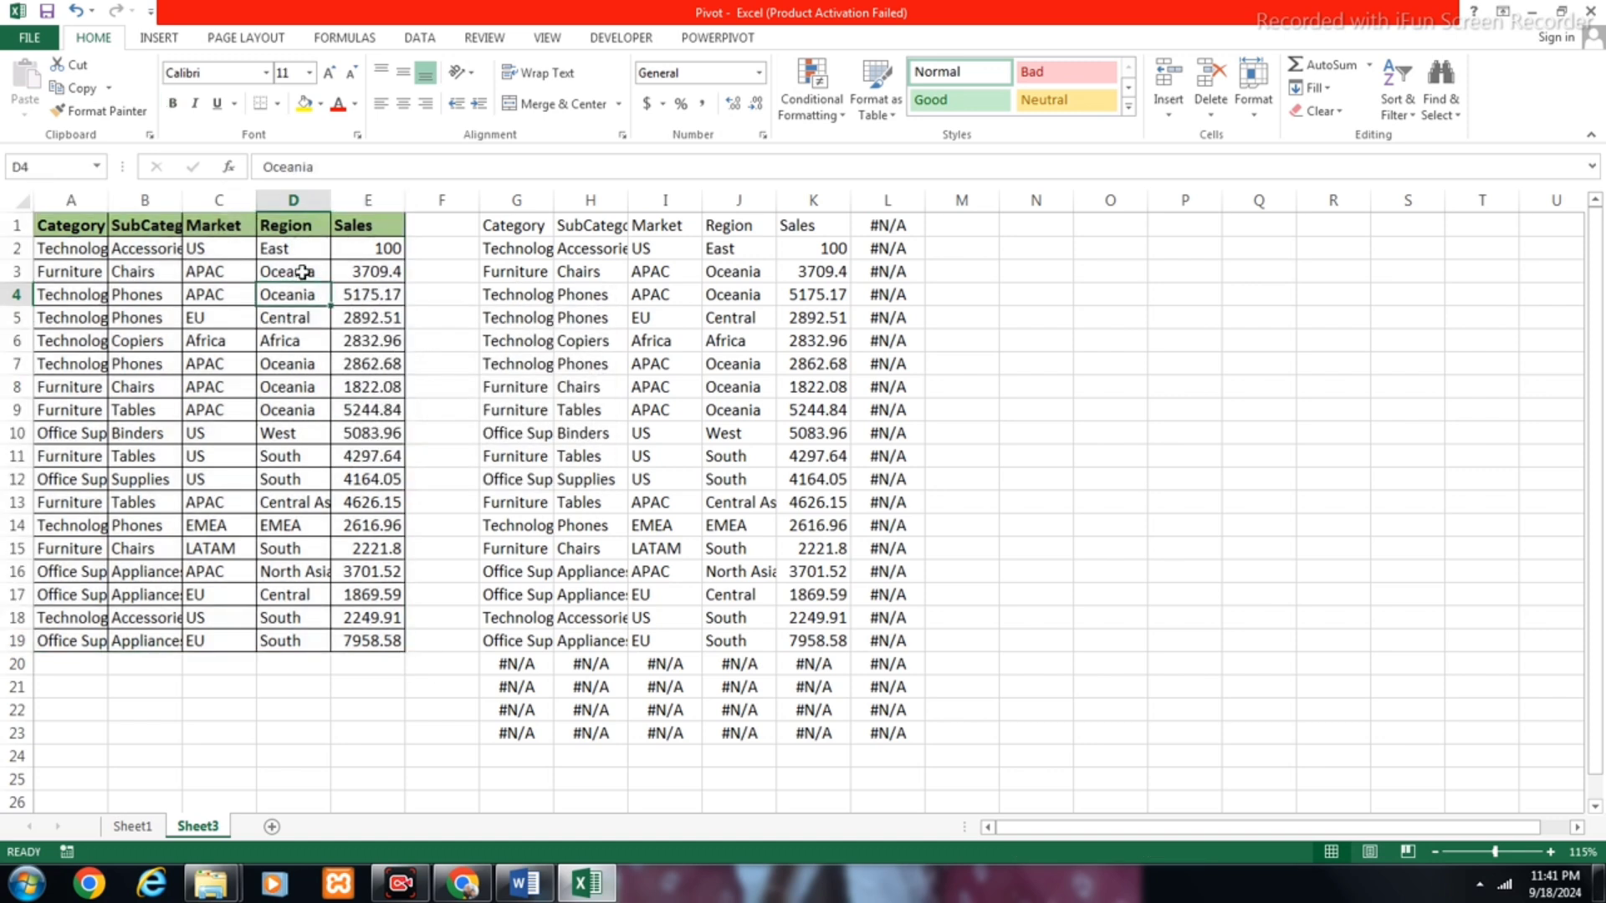
pyautogui.moveTo(303, 248); pyautogui.dragTo(308, 627)
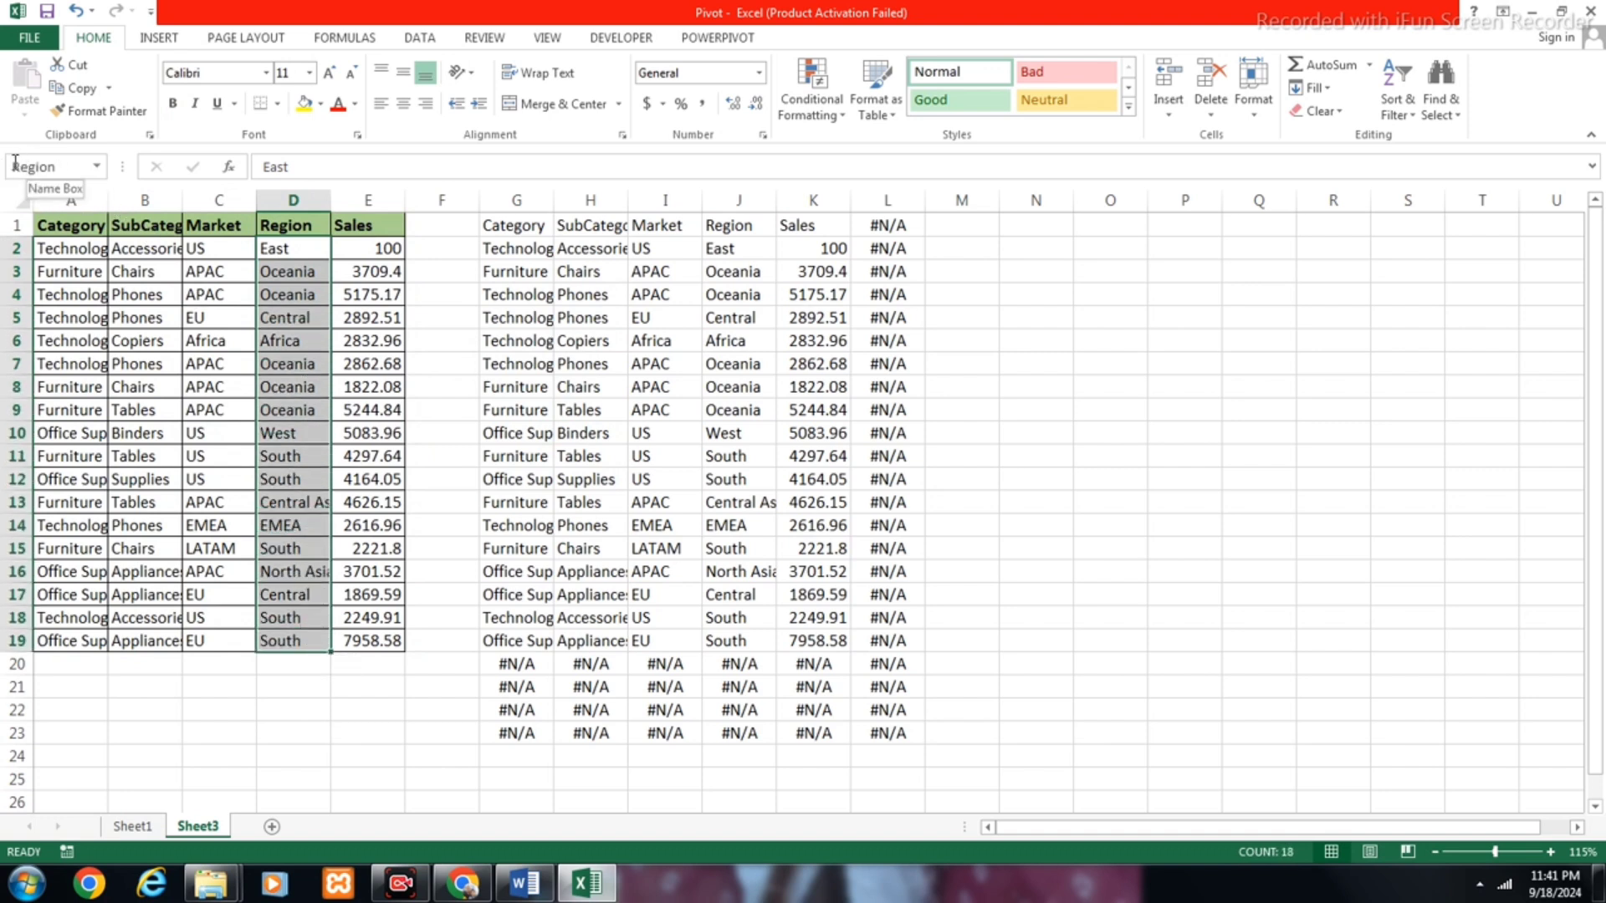
pyautogui.click(285, 310)
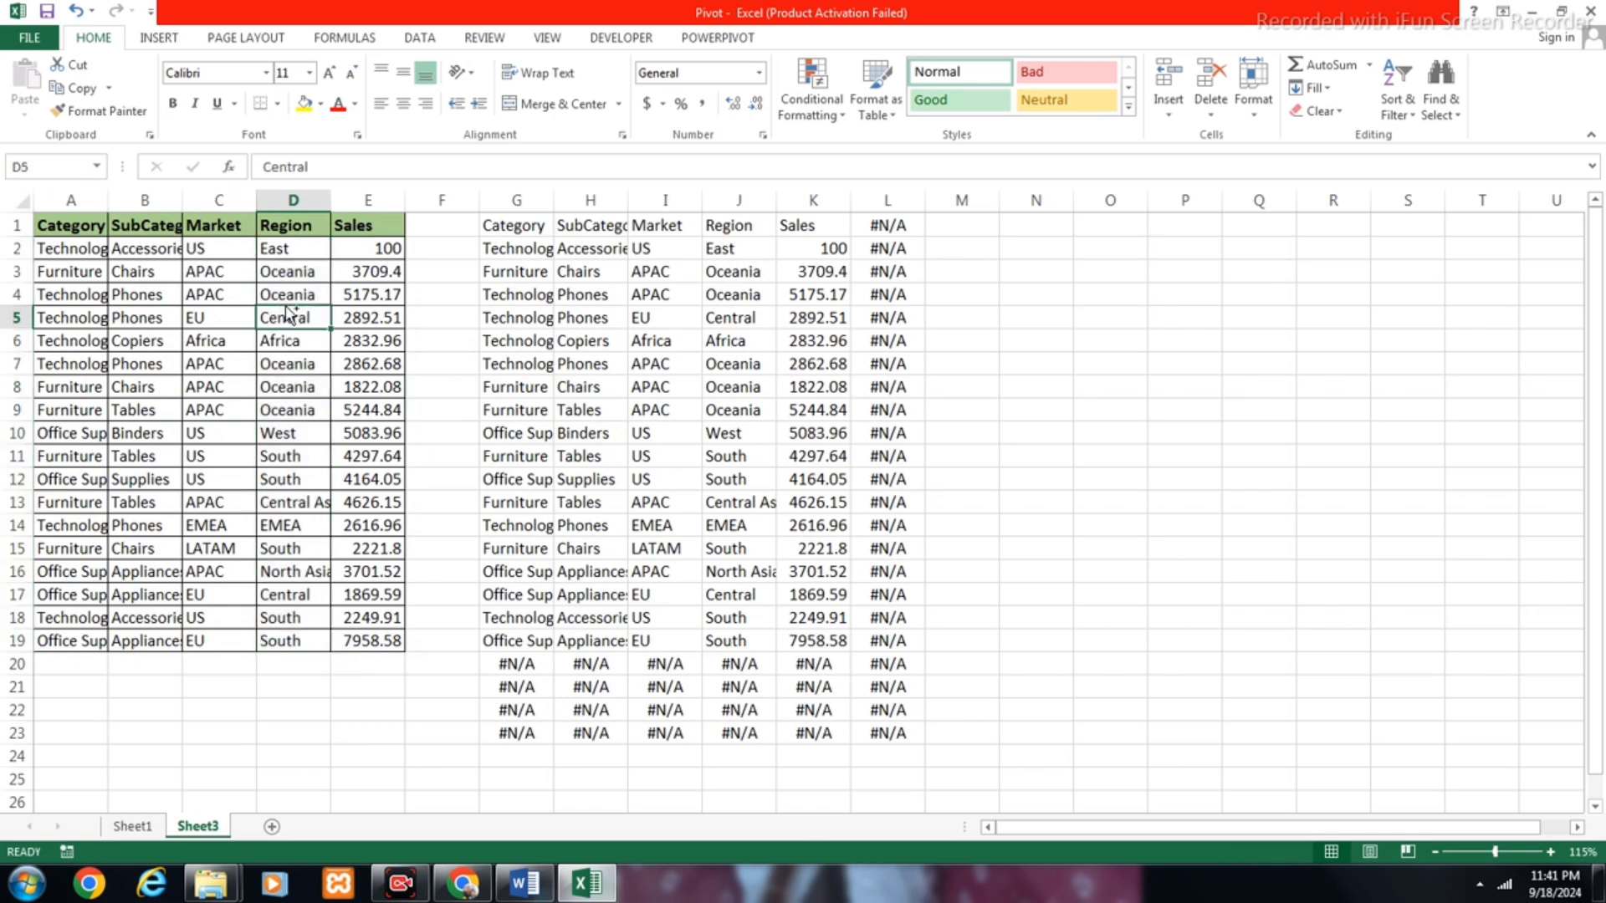
# Step: Review the workbook's defined names and the ranges they refer to in the Name Manager, and close it
pyautogui.hotkey('ctrl', 'F3')
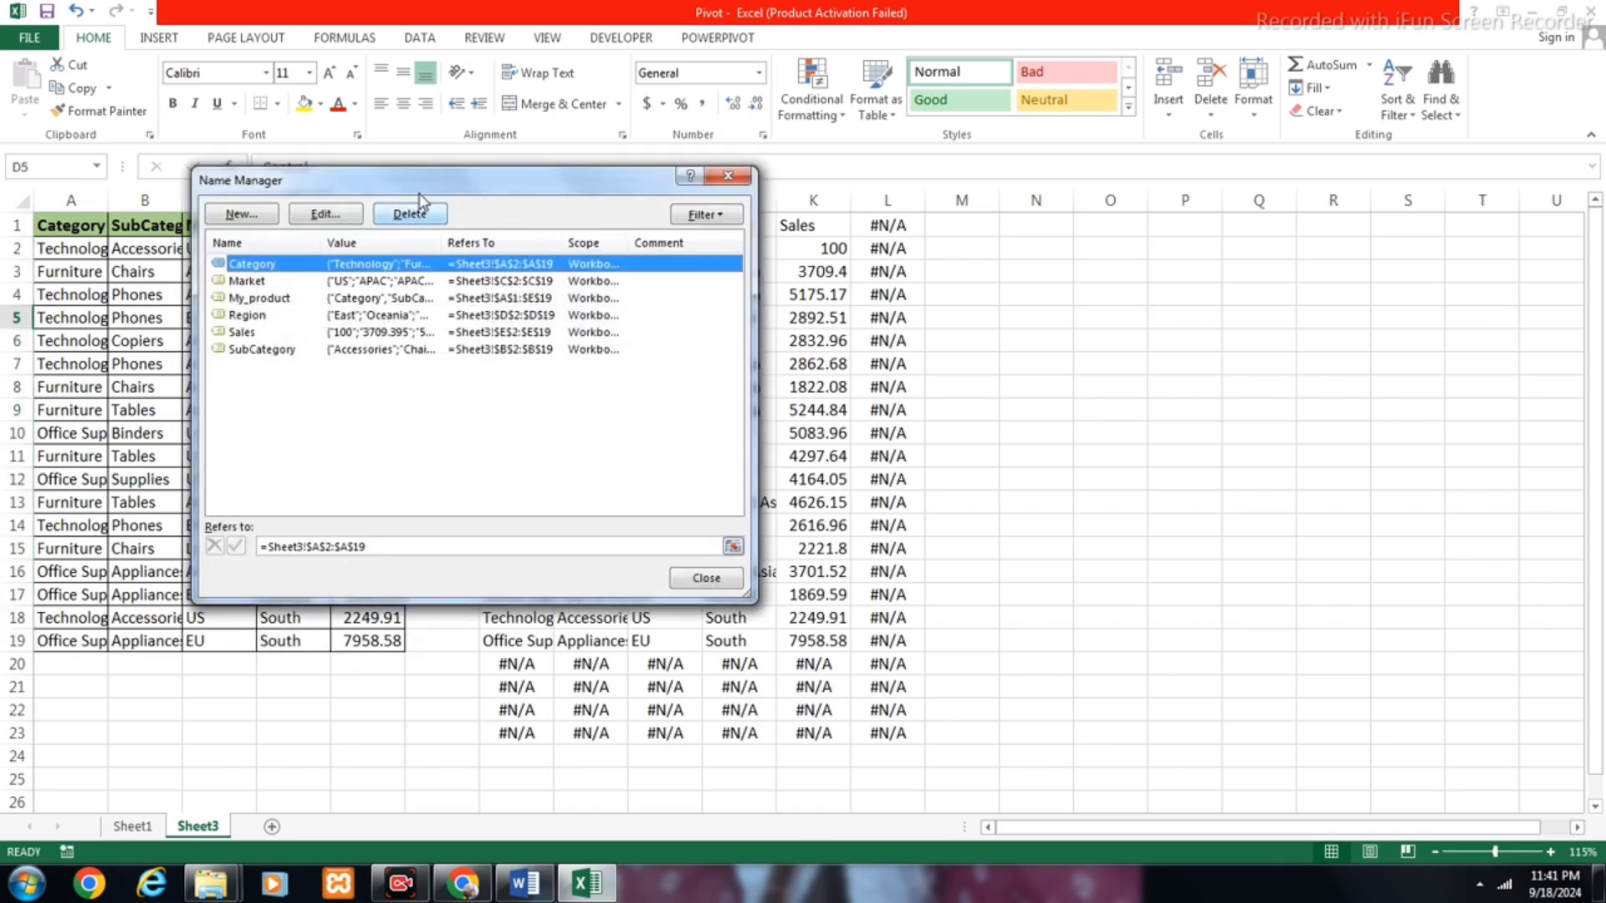
pyautogui.moveTo(420, 194); pyautogui.dragTo(547, 207)
pyautogui.click(390, 295)
pyautogui.click(397, 311)
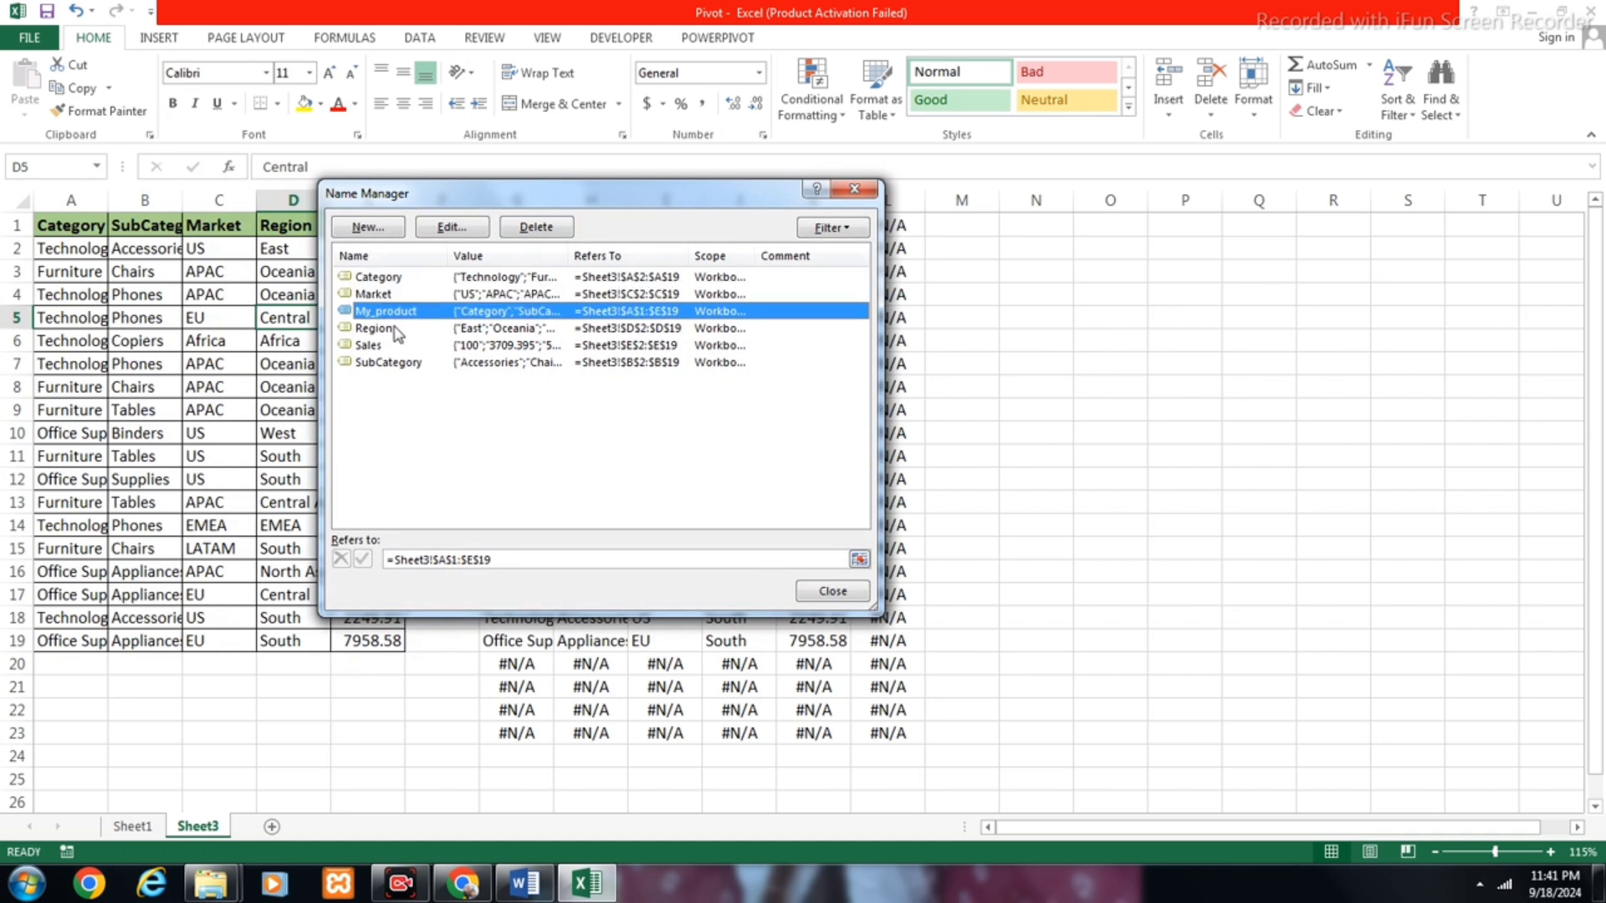
pyautogui.click(374, 329)
pyautogui.click(370, 345)
pyautogui.click(386, 362)
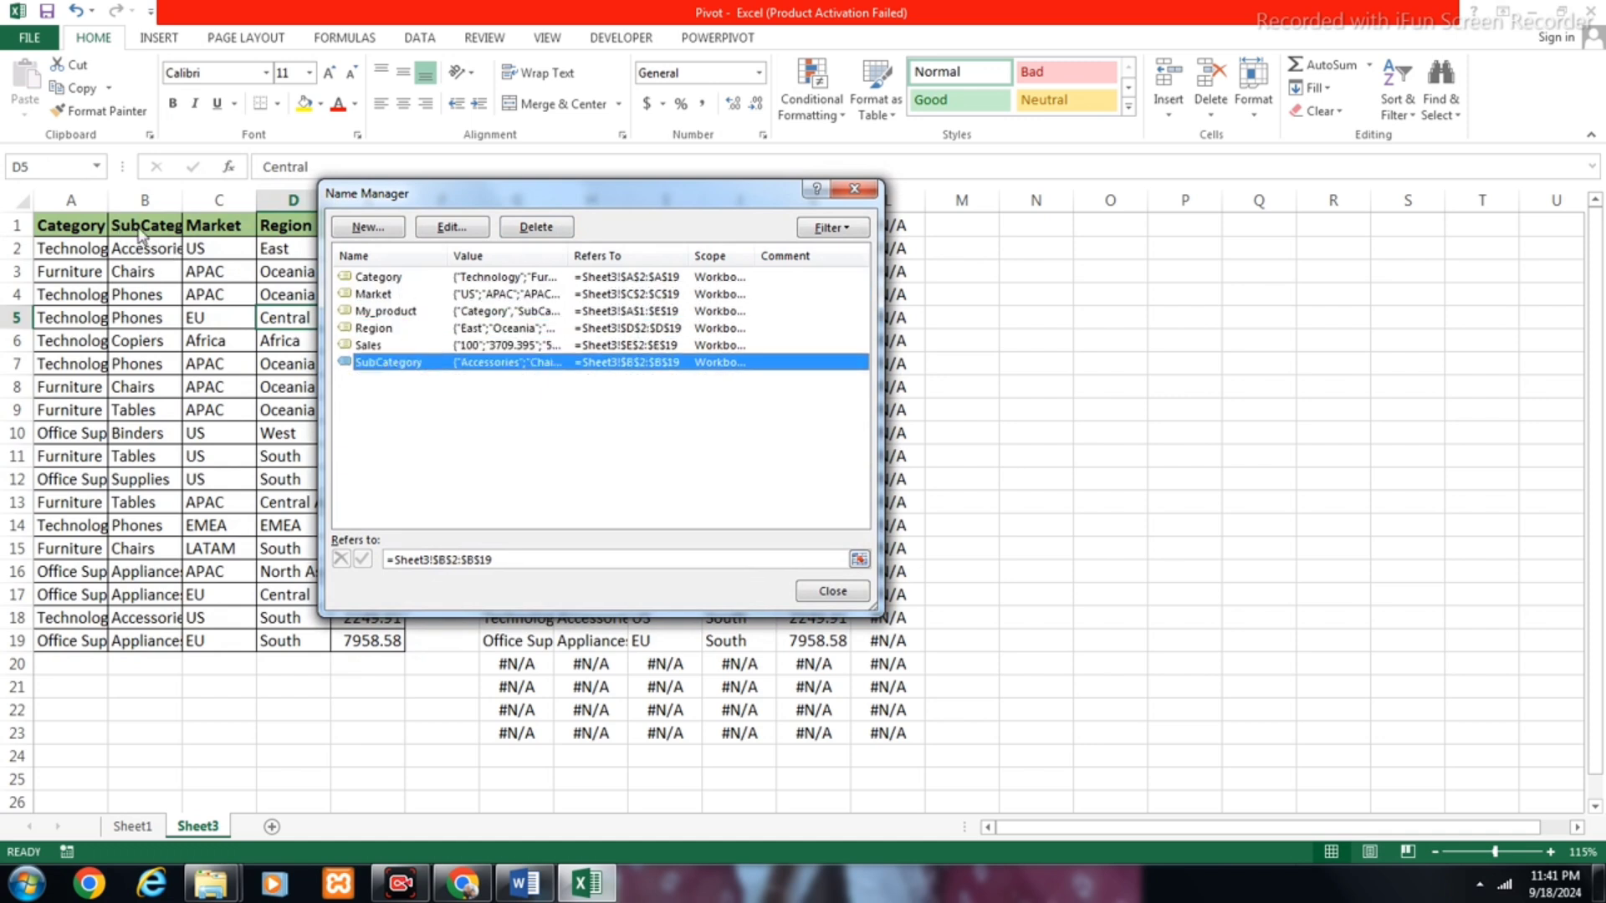
pyautogui.click(853, 191)
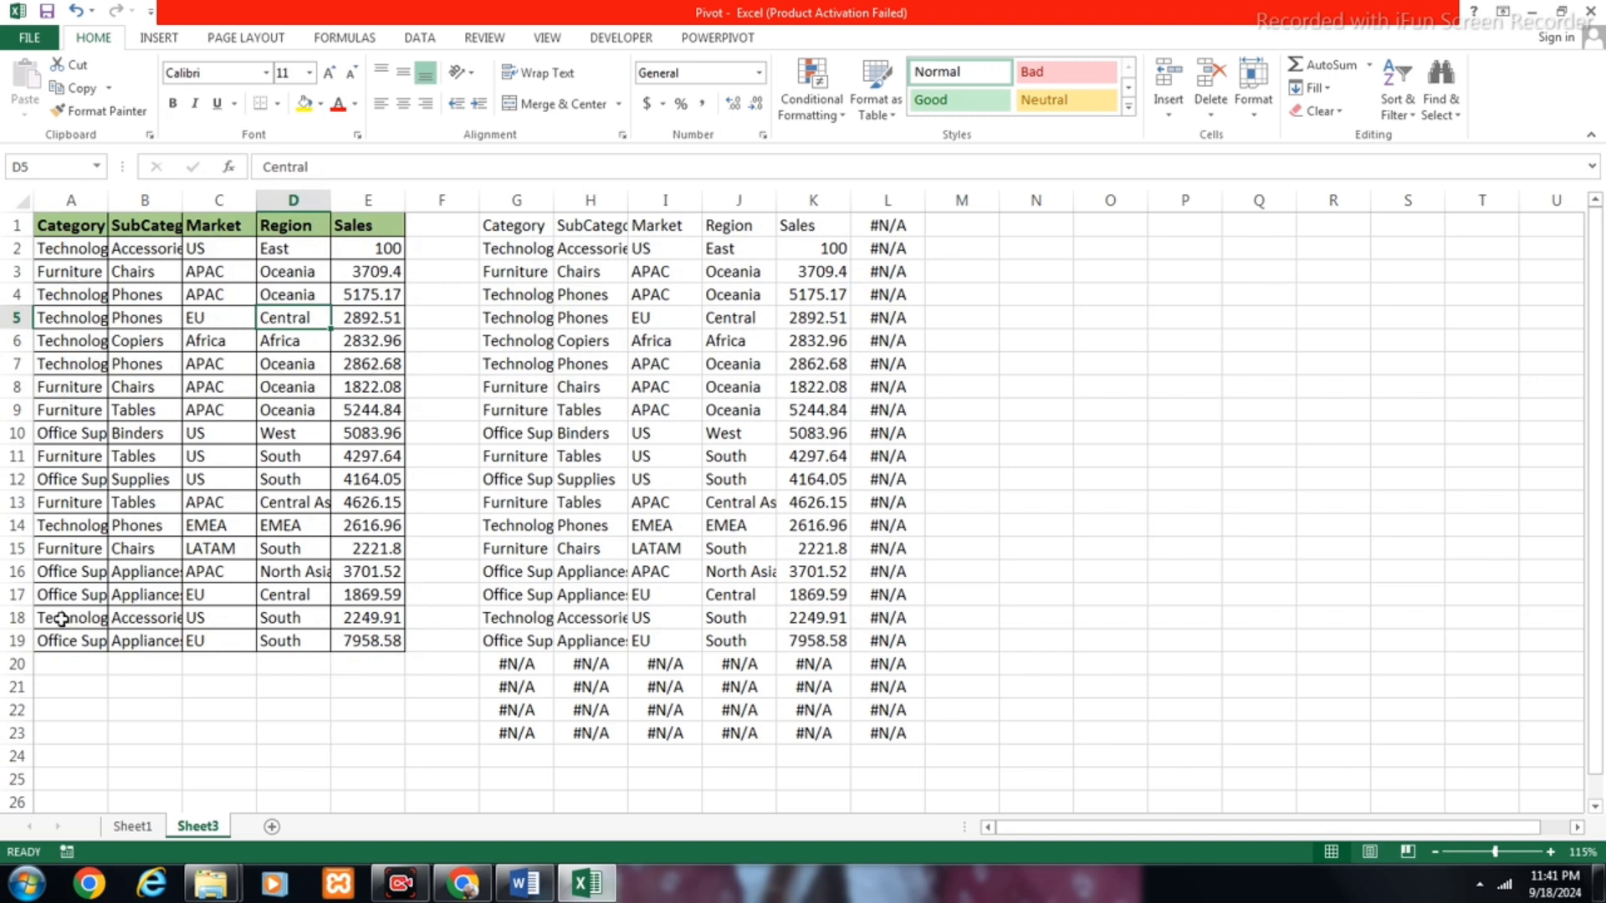
# Step: Name the table's last row, A19:E19, Lastrow and reselect the row to check the name
pyautogui.moveTo(57, 639); pyautogui.dragTo(368, 645)
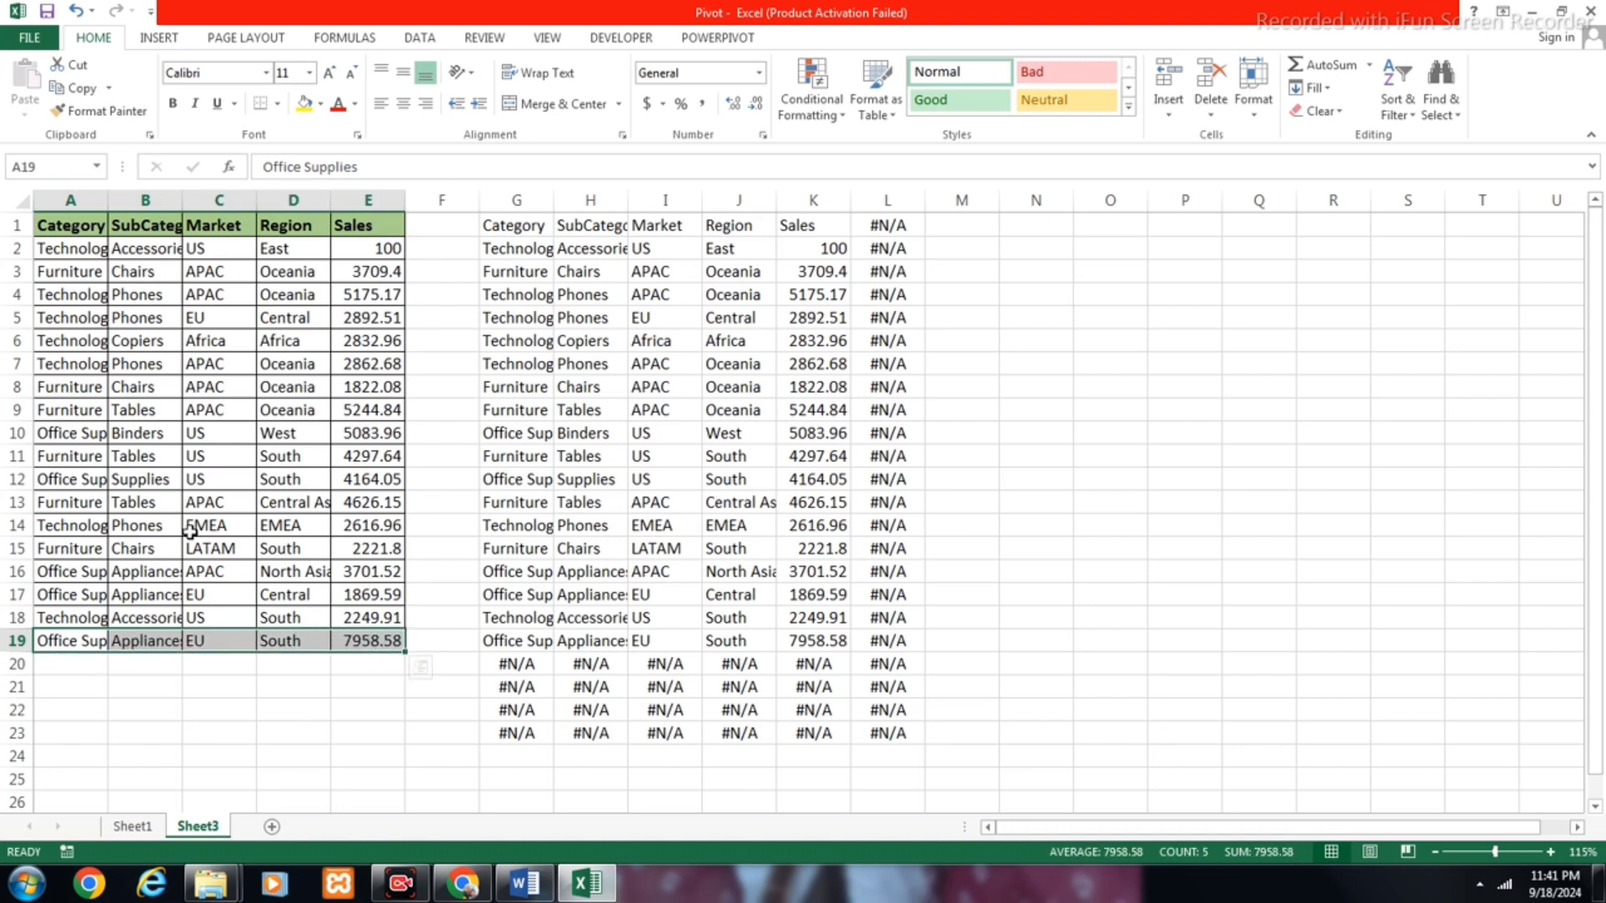
pyautogui.click(54, 167)
pyautogui.write('Lastrow')
pyautogui.press('Return')
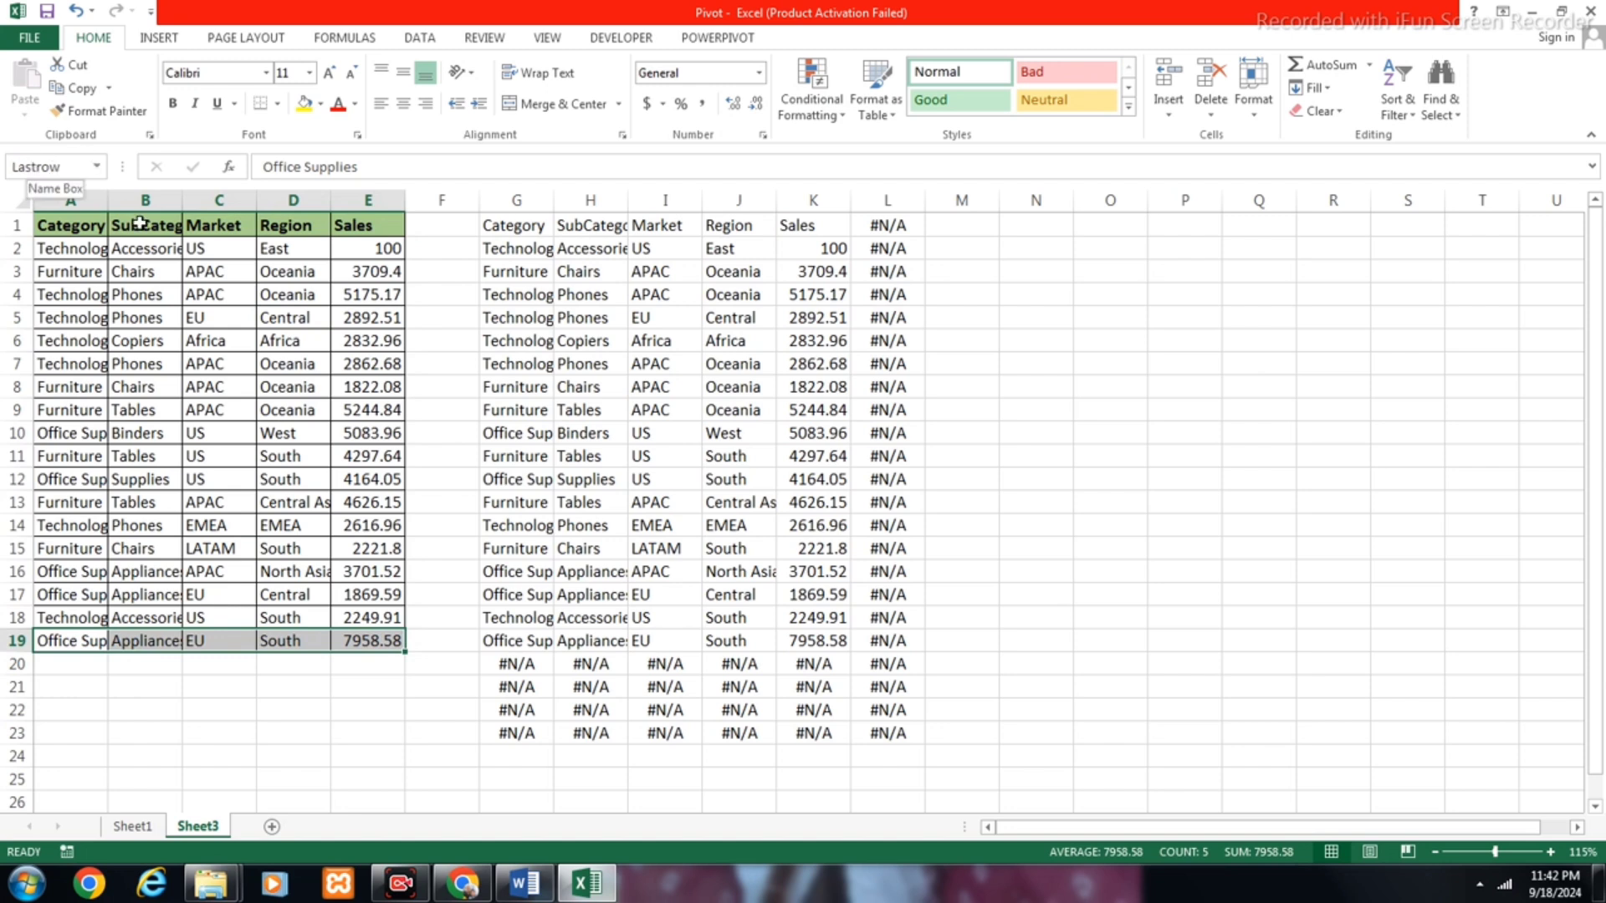
pyautogui.click(226, 639)
pyautogui.moveTo(77, 644); pyautogui.dragTo(393, 641)
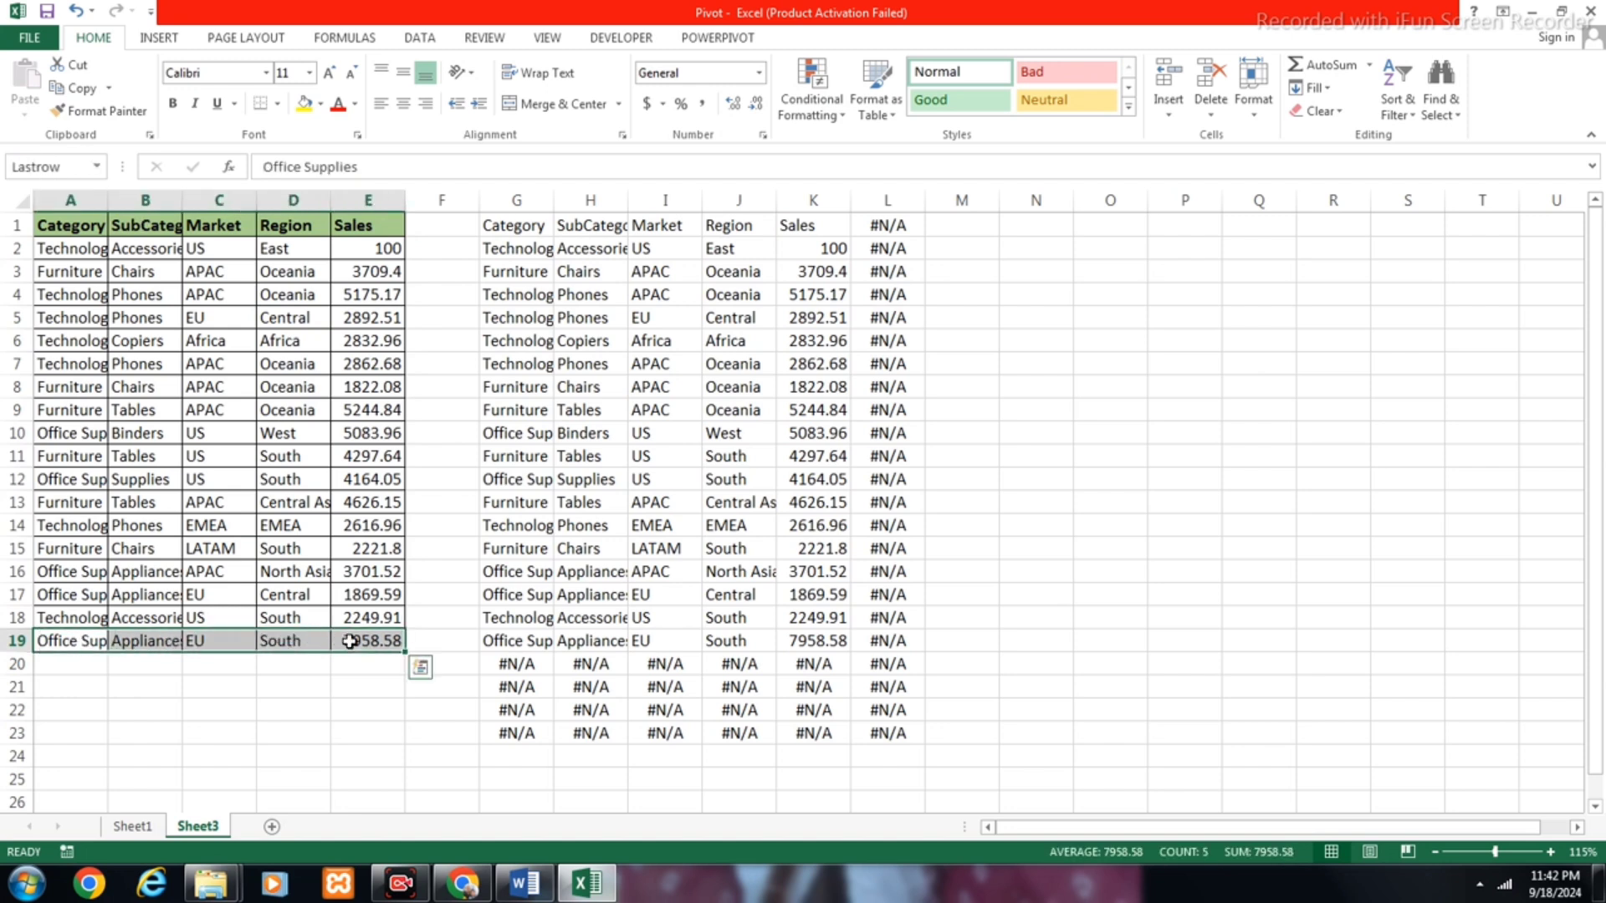
# Step: Enter the formula =Lastrow in cell N2
pyautogui.click(1037, 251)
pyautogui.write('=las')
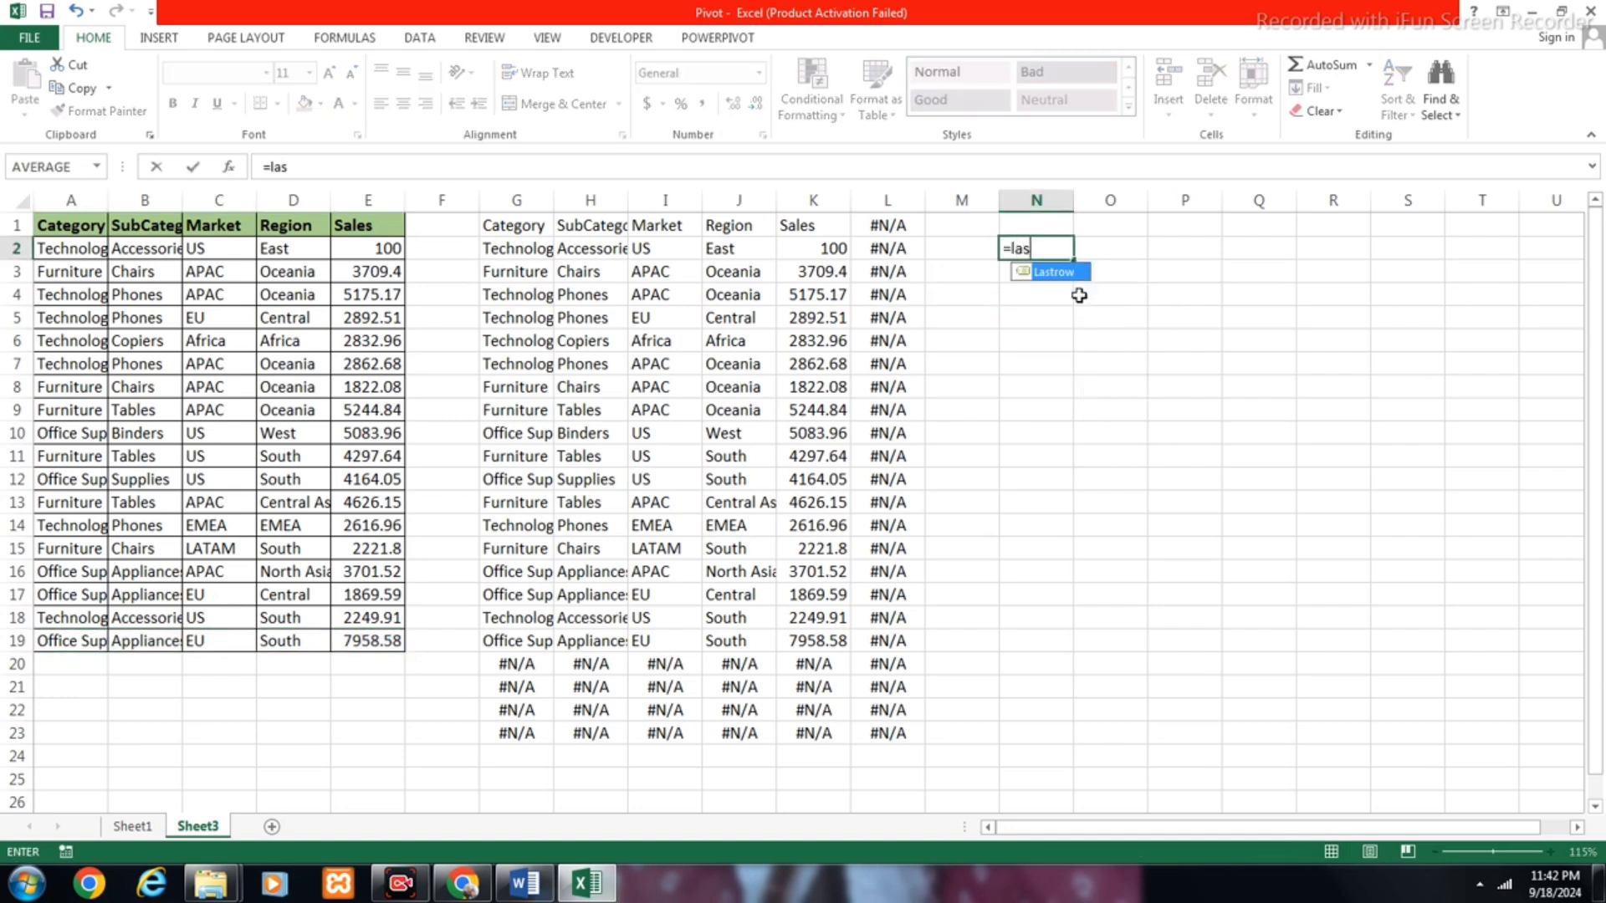
pyautogui.press('Tab')
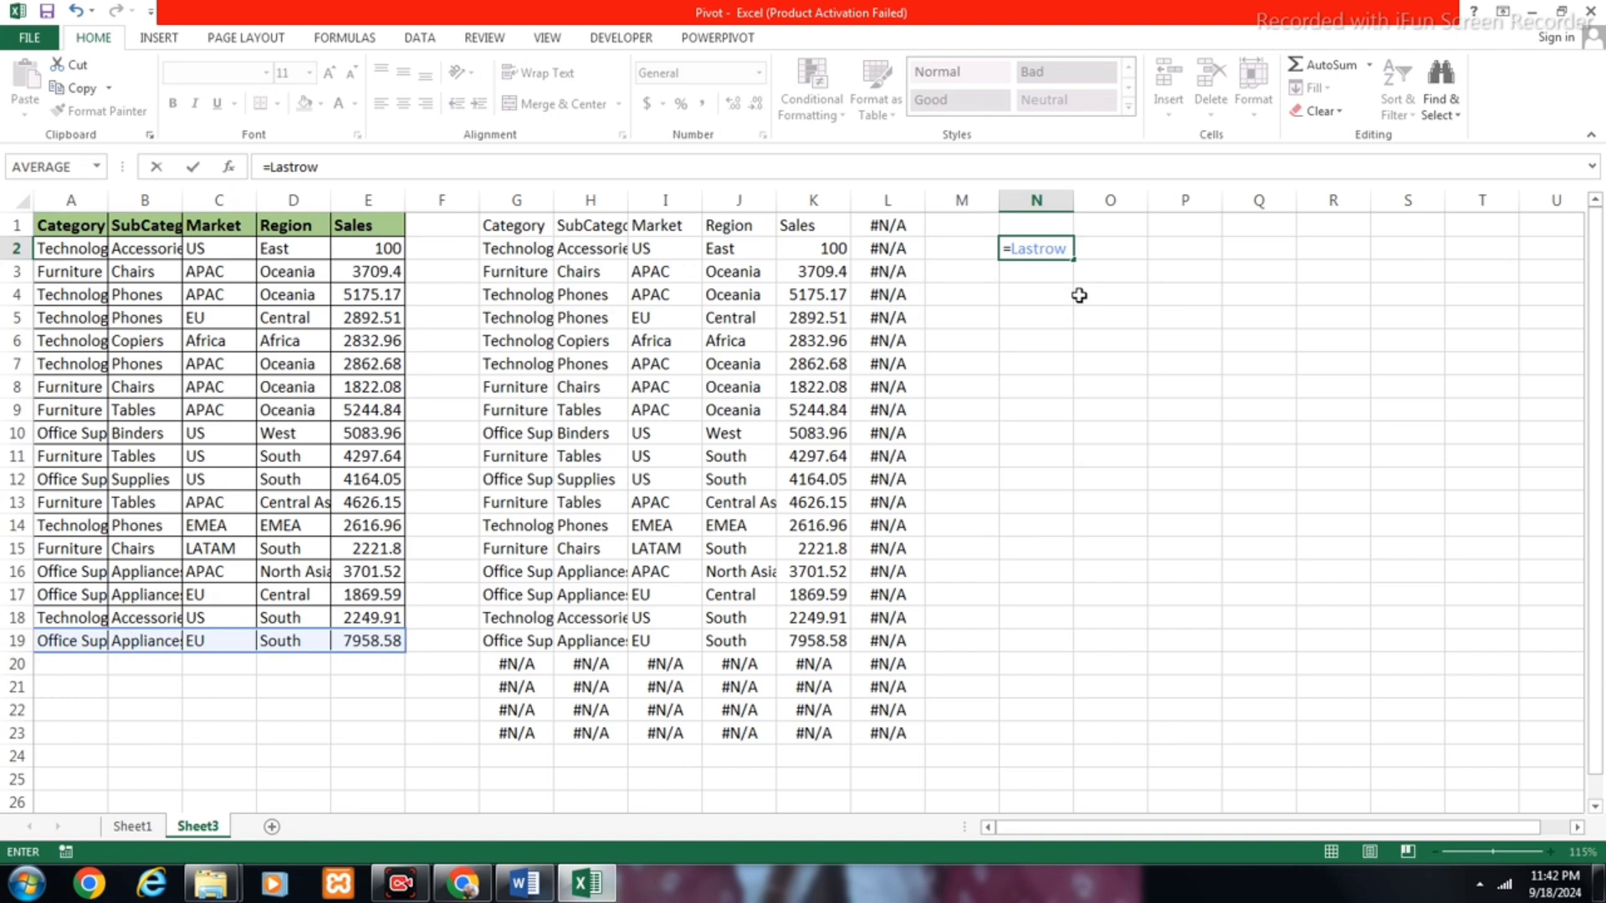
pyautogui.hotkey('ctrl', 'Return')
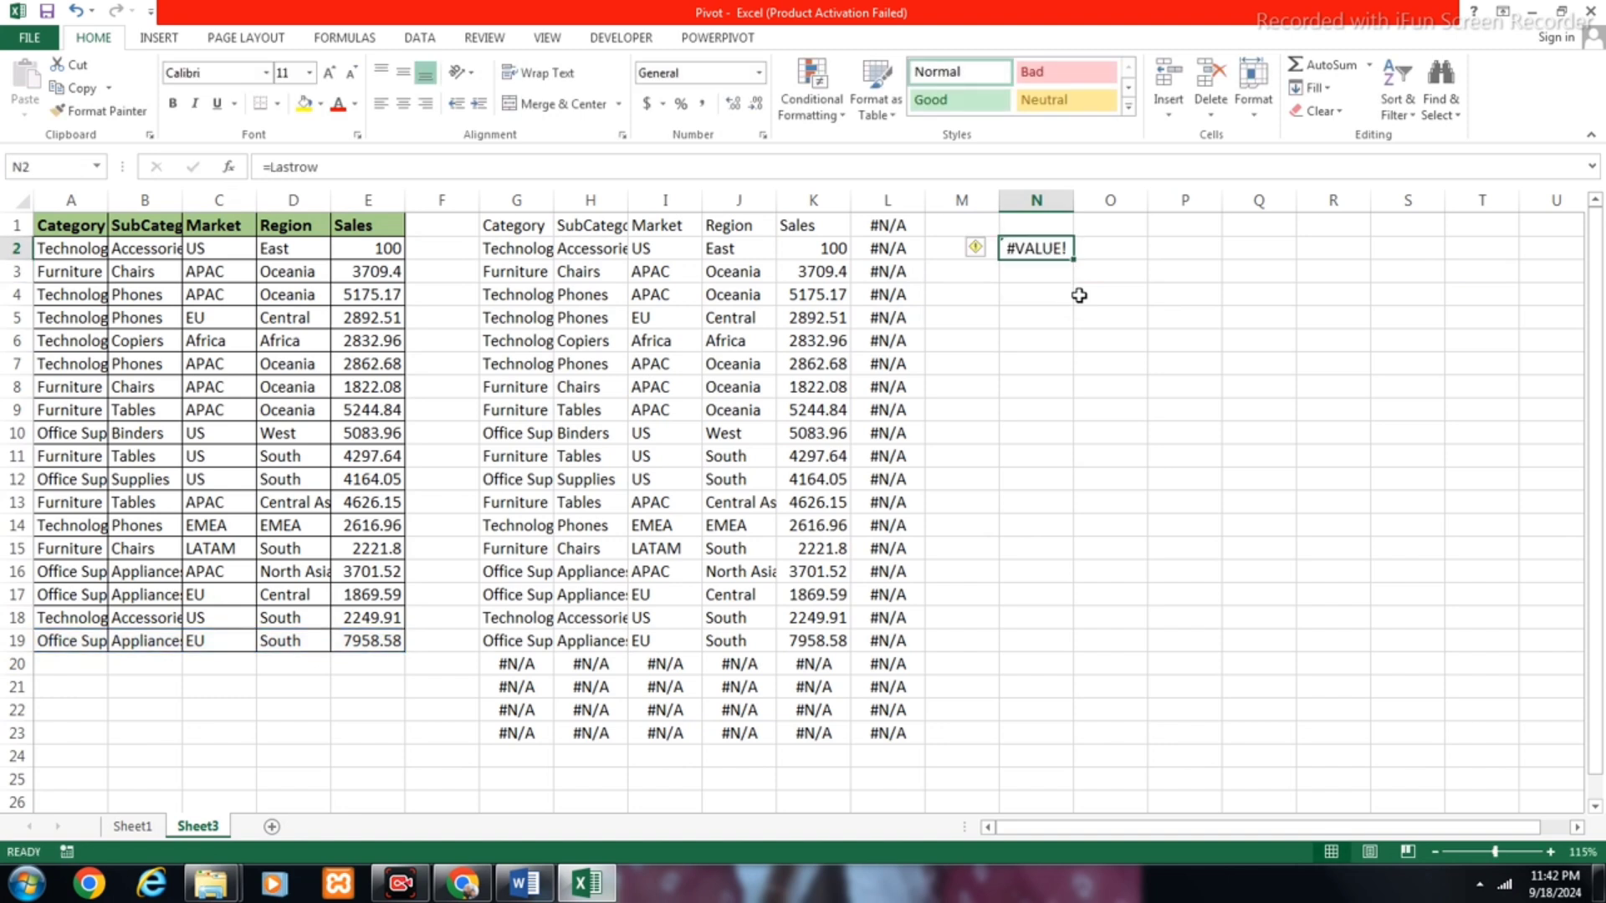
# Step: Re-enter =Lastrow as an array formula across the range N2:R2
pyautogui.hotkey('shift', 'Right')
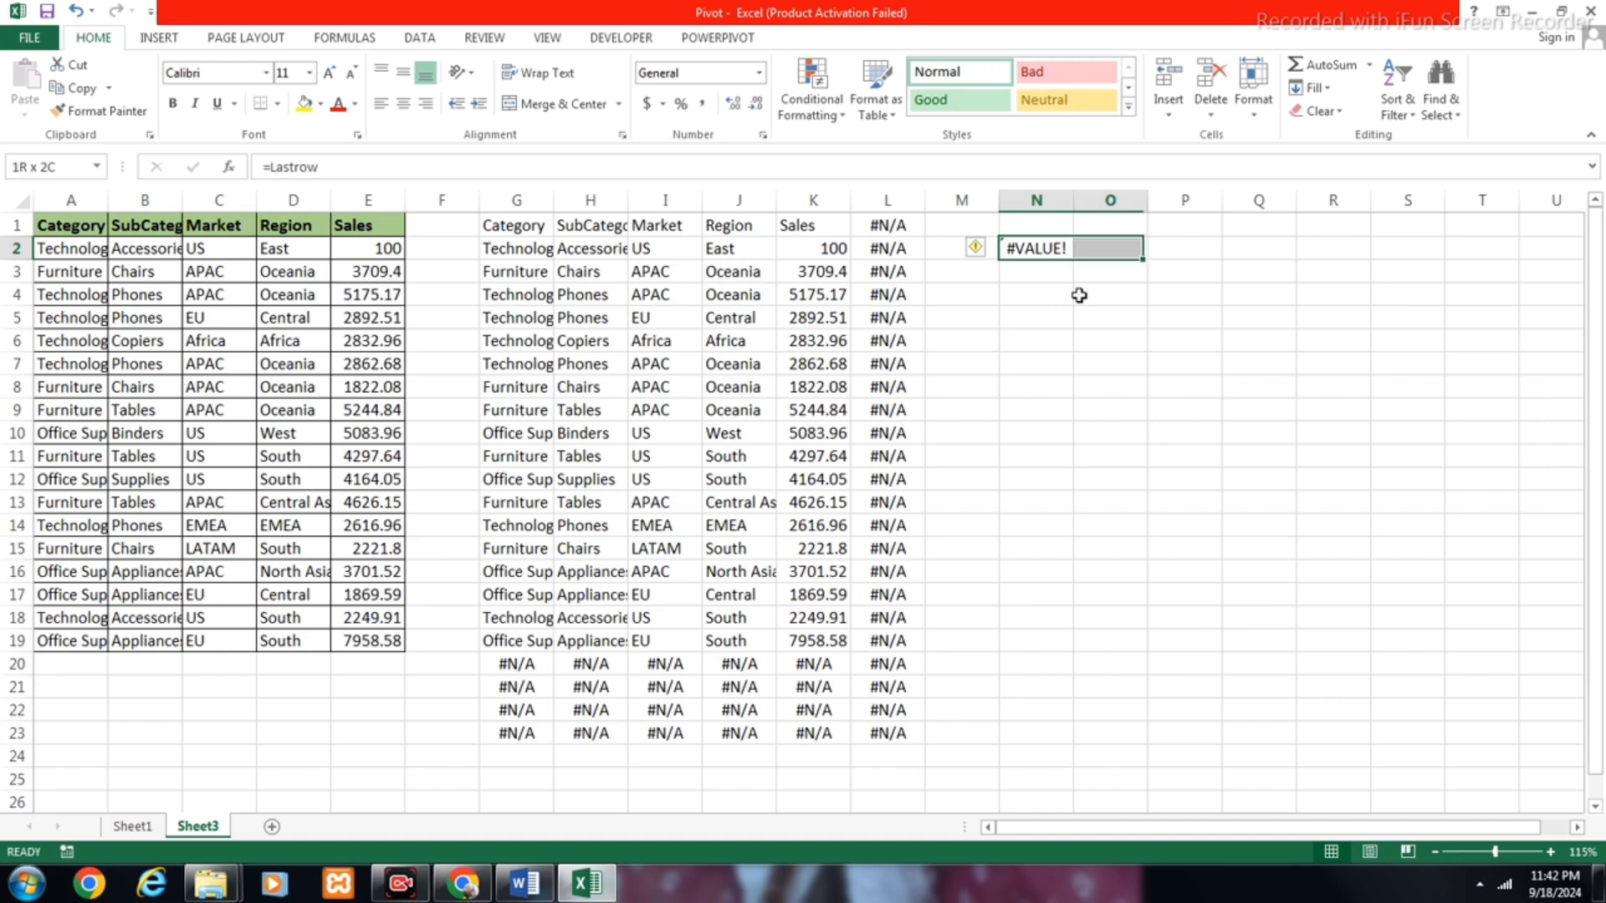
pyautogui.hotkey('shift', 'Right')
pyautogui.hotkey('shift', 'Right')
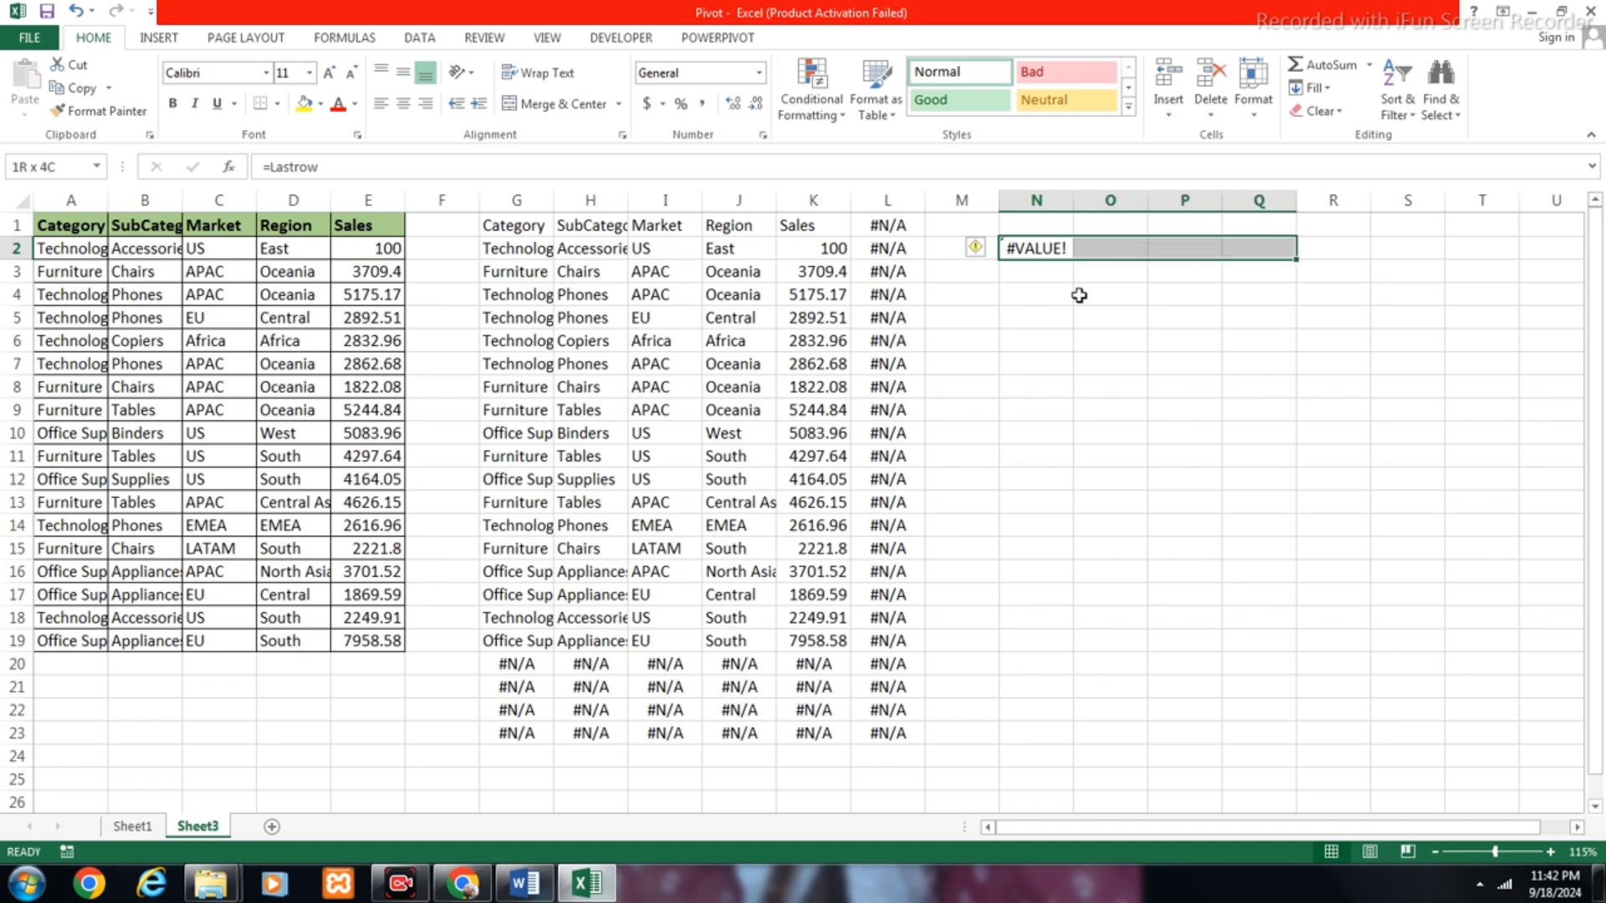
pyautogui.hotkey('shift', 'Right')
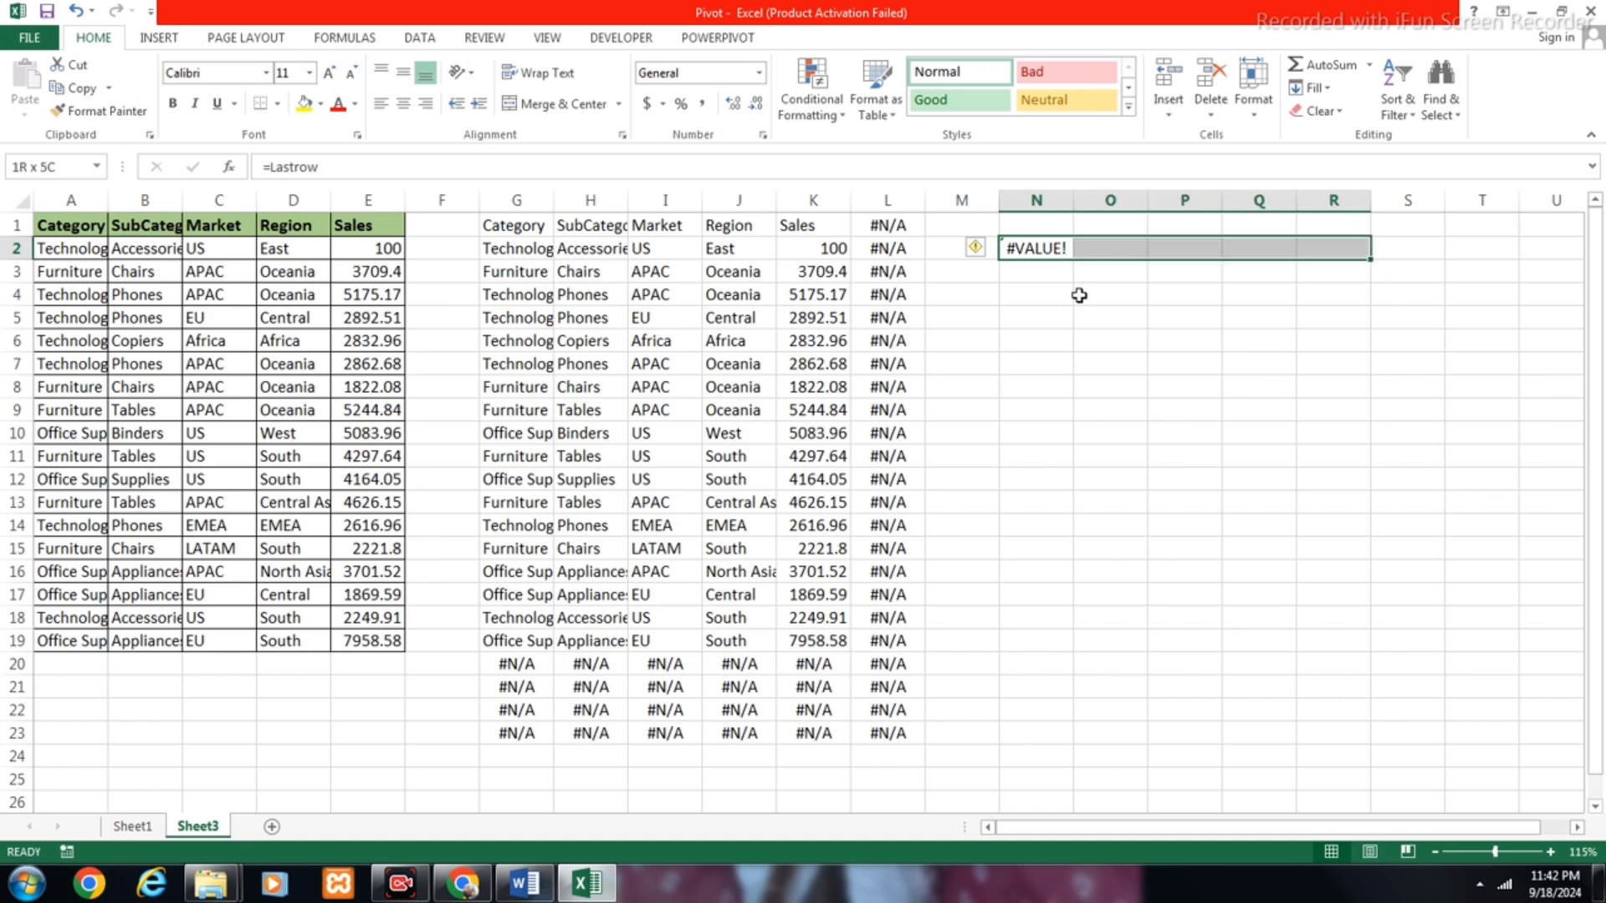
pyautogui.press('F2')
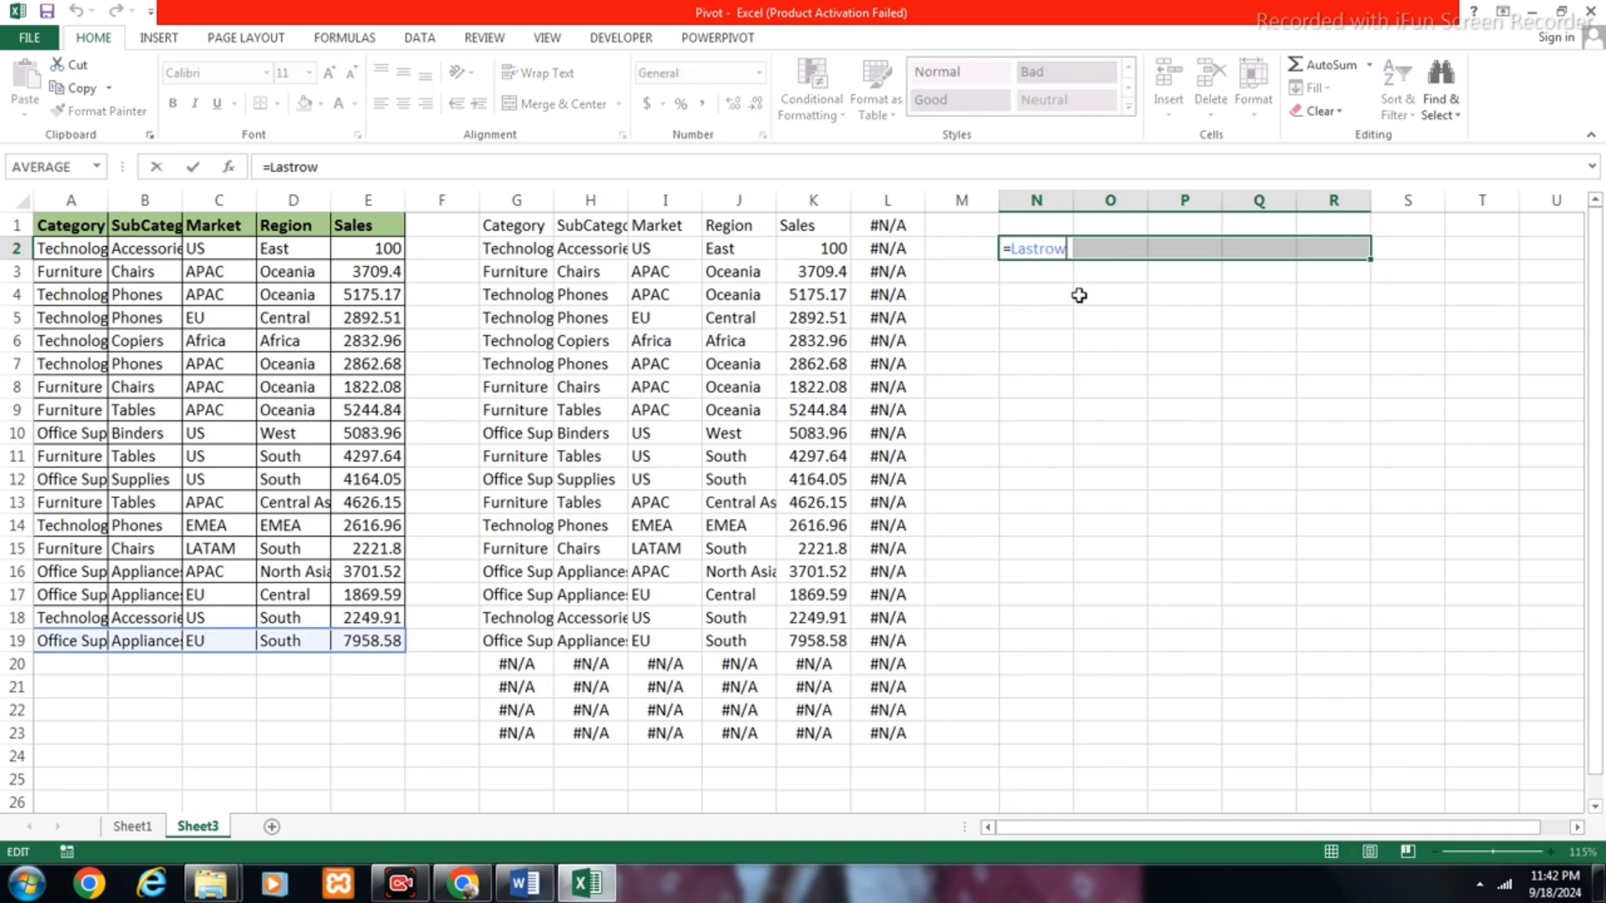
pyautogui.hotkey('ctrl', 'shift', 'Return')
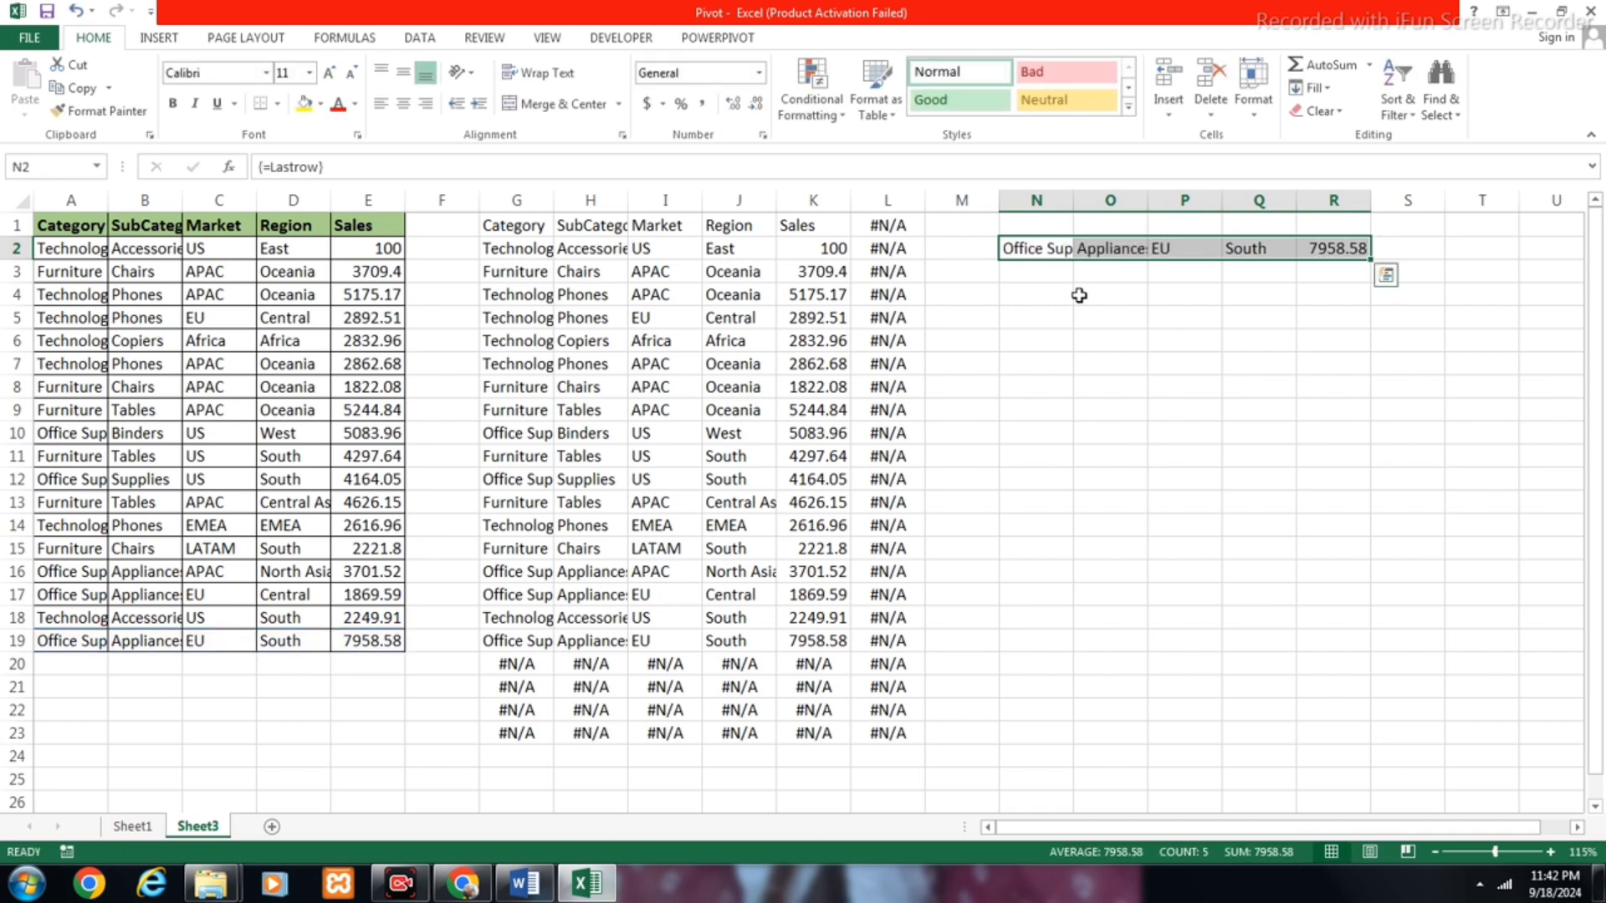
pyautogui.click(1092, 274)
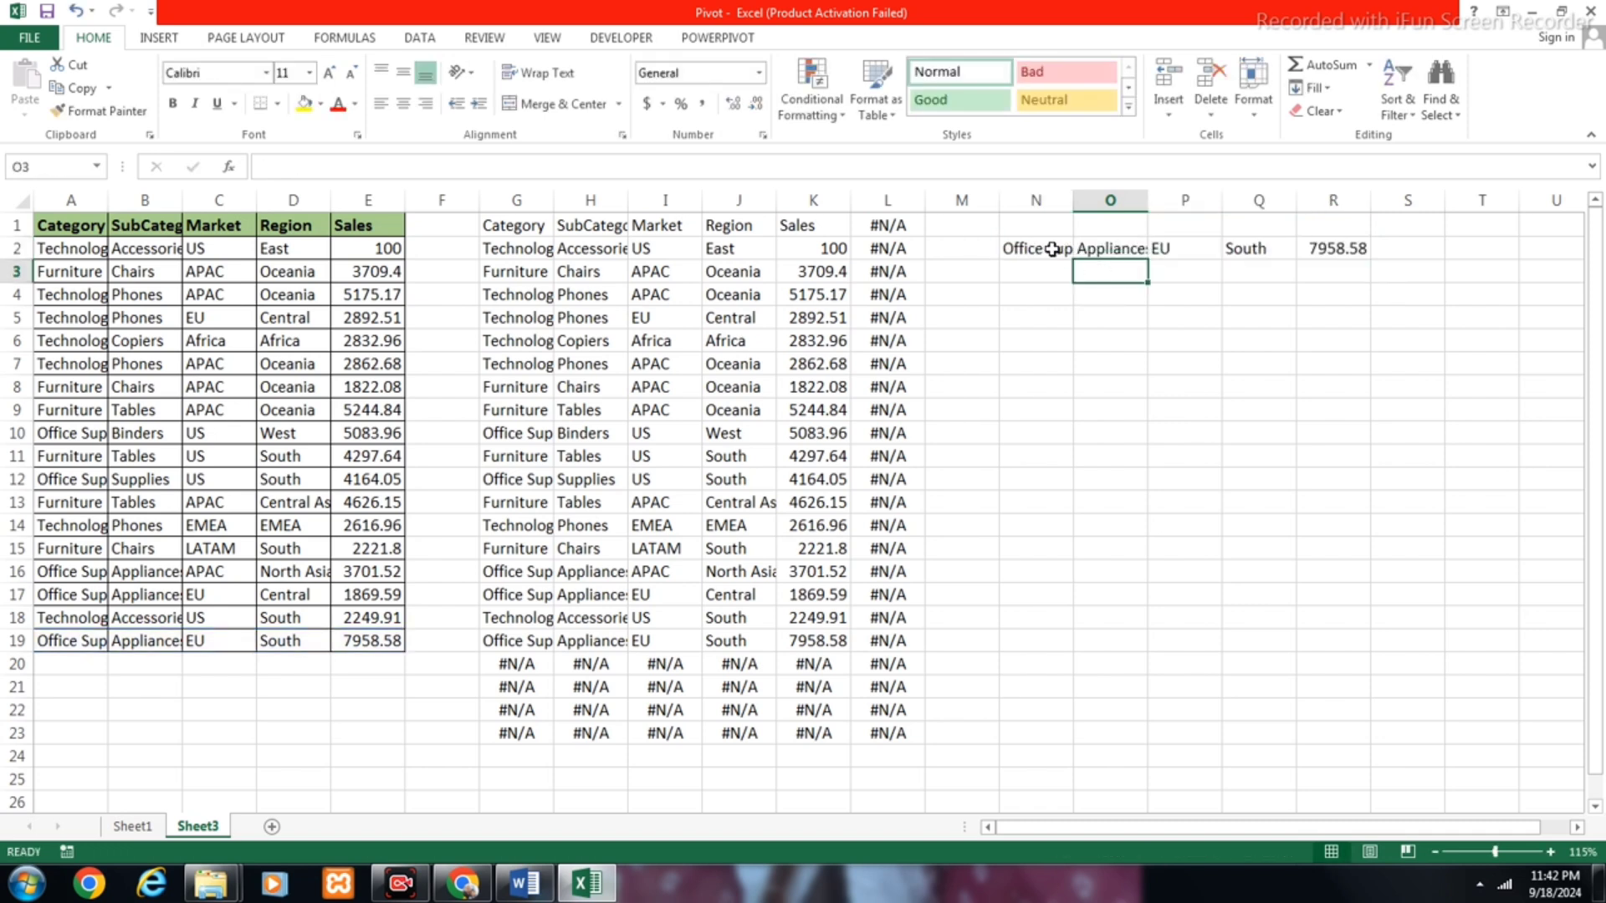
pyautogui.moveTo(1045, 248); pyautogui.dragTo(1338, 251)
pyautogui.click(1121, 367)
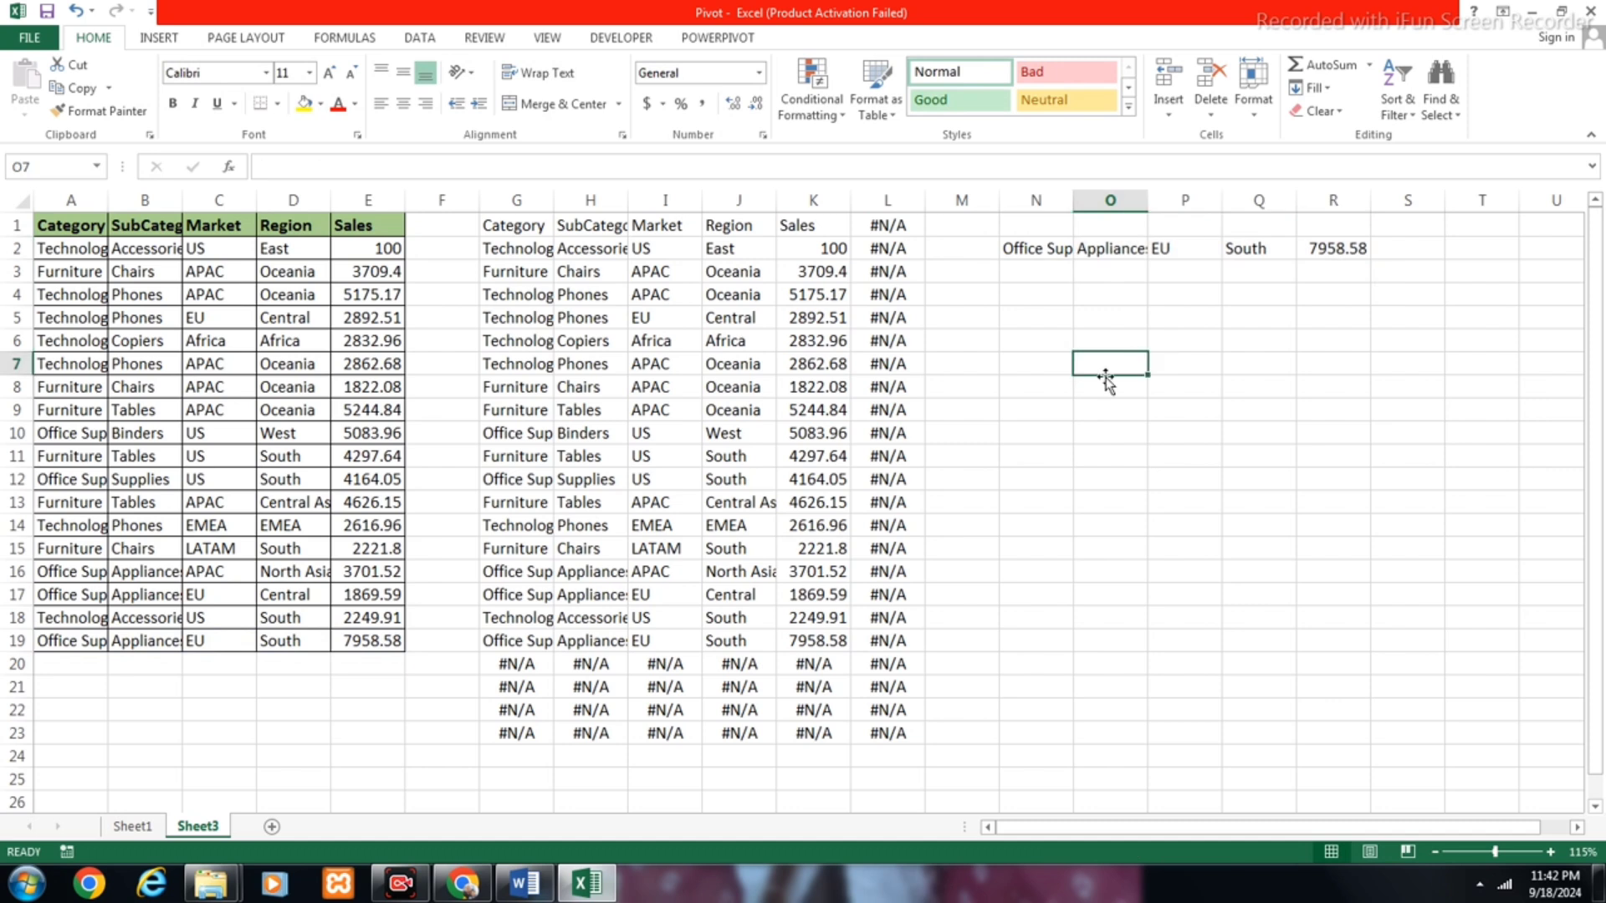
pyautogui.click(1047, 345)
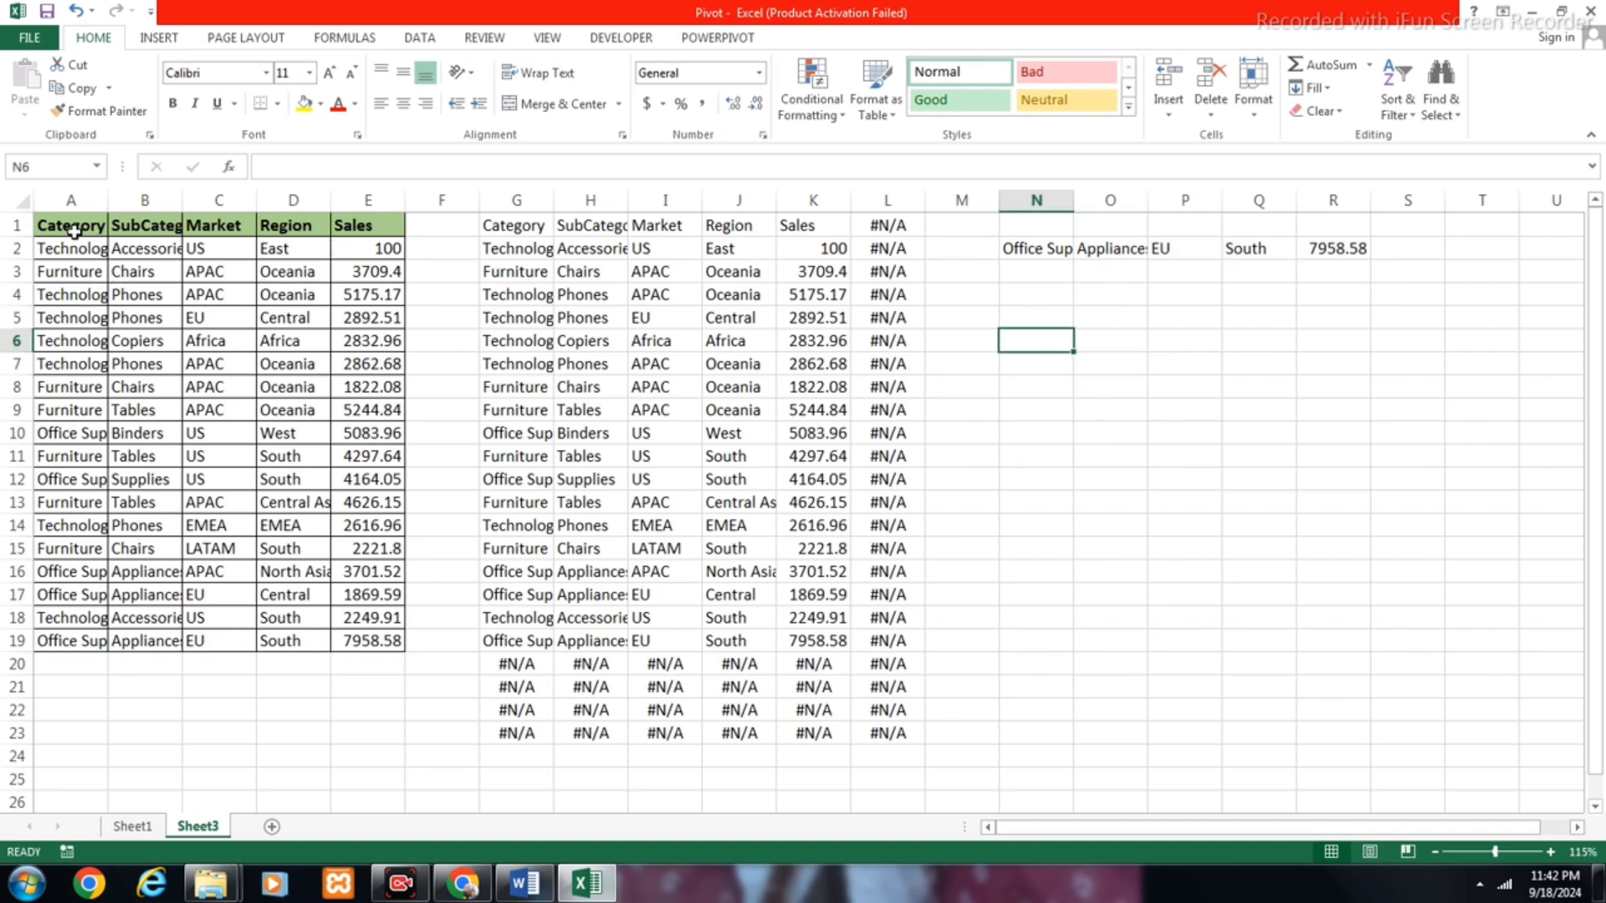
pyautogui.moveTo(68, 226); pyautogui.dragTo(380, 297)
pyautogui.click(381, 250)
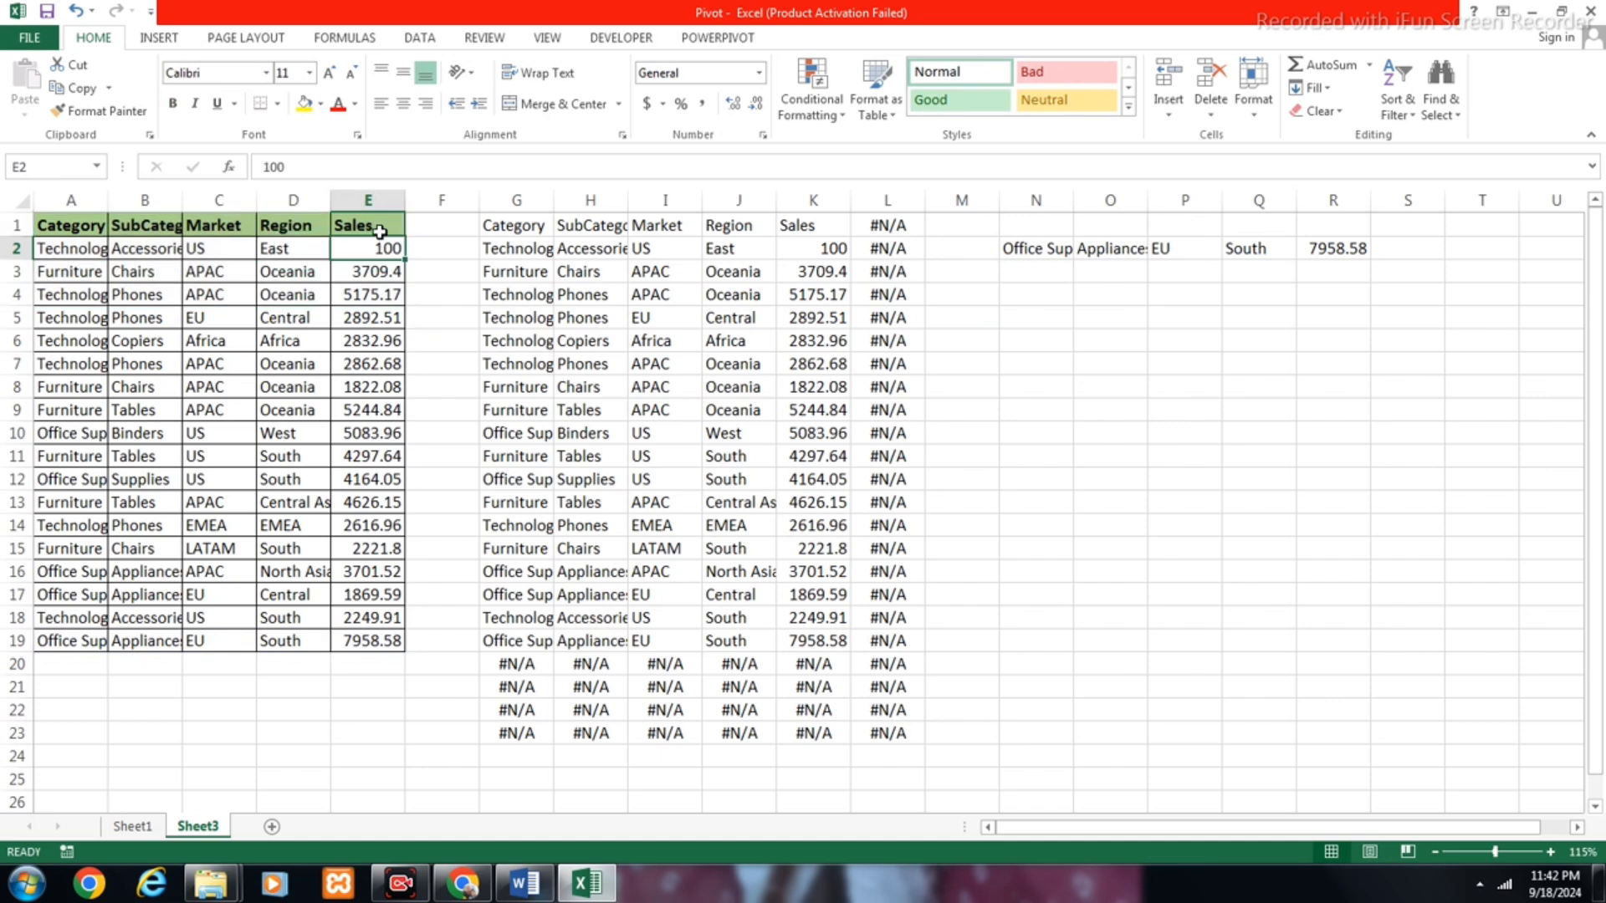
pyautogui.click(374, 295)
pyautogui.moveTo(381, 249); pyautogui.dragTo(389, 548)
# Step: Total the Sales named range with the formula =SUM(Sales) in cell O7
pyautogui.click(1100, 371)
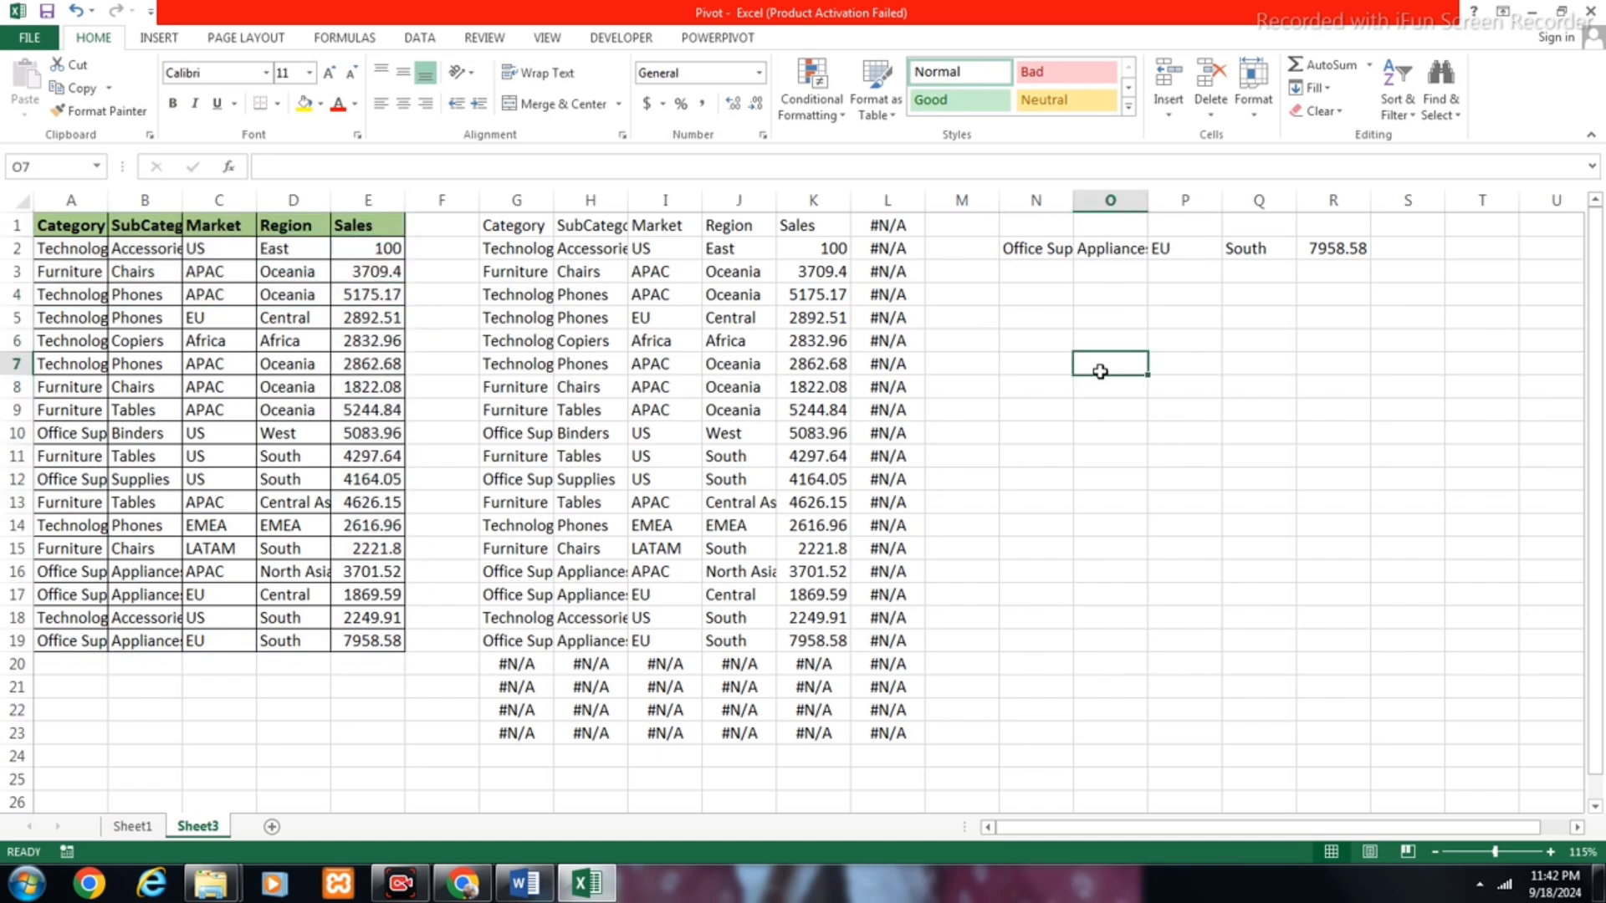
pyautogui.write('=sum')
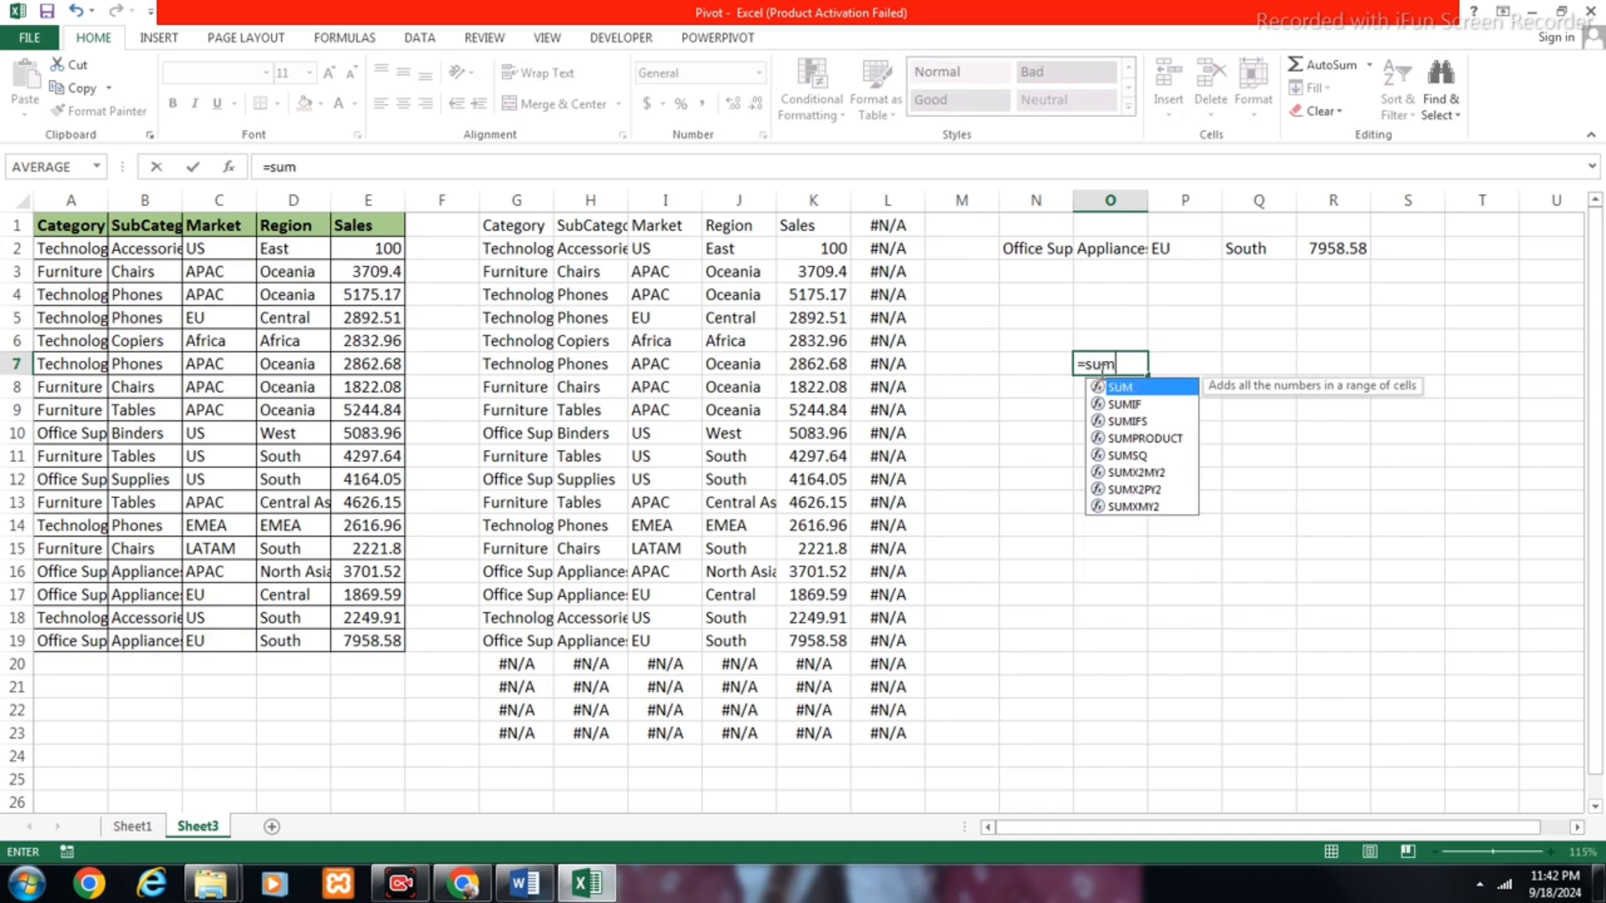
pyautogui.press('Tab')
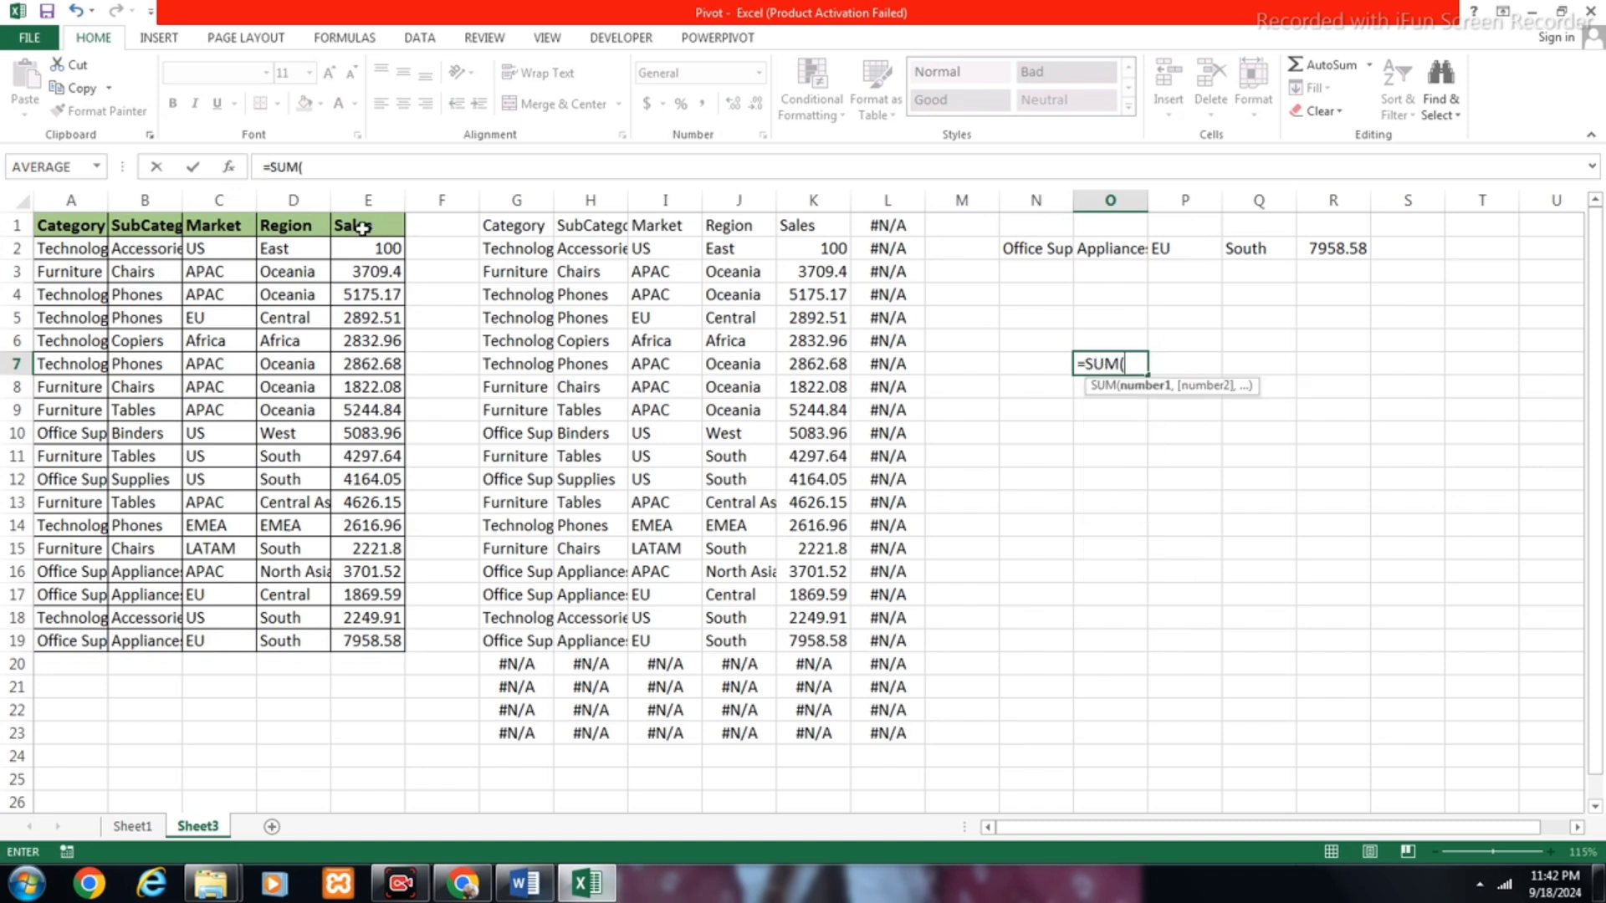
pyautogui.write('sa')
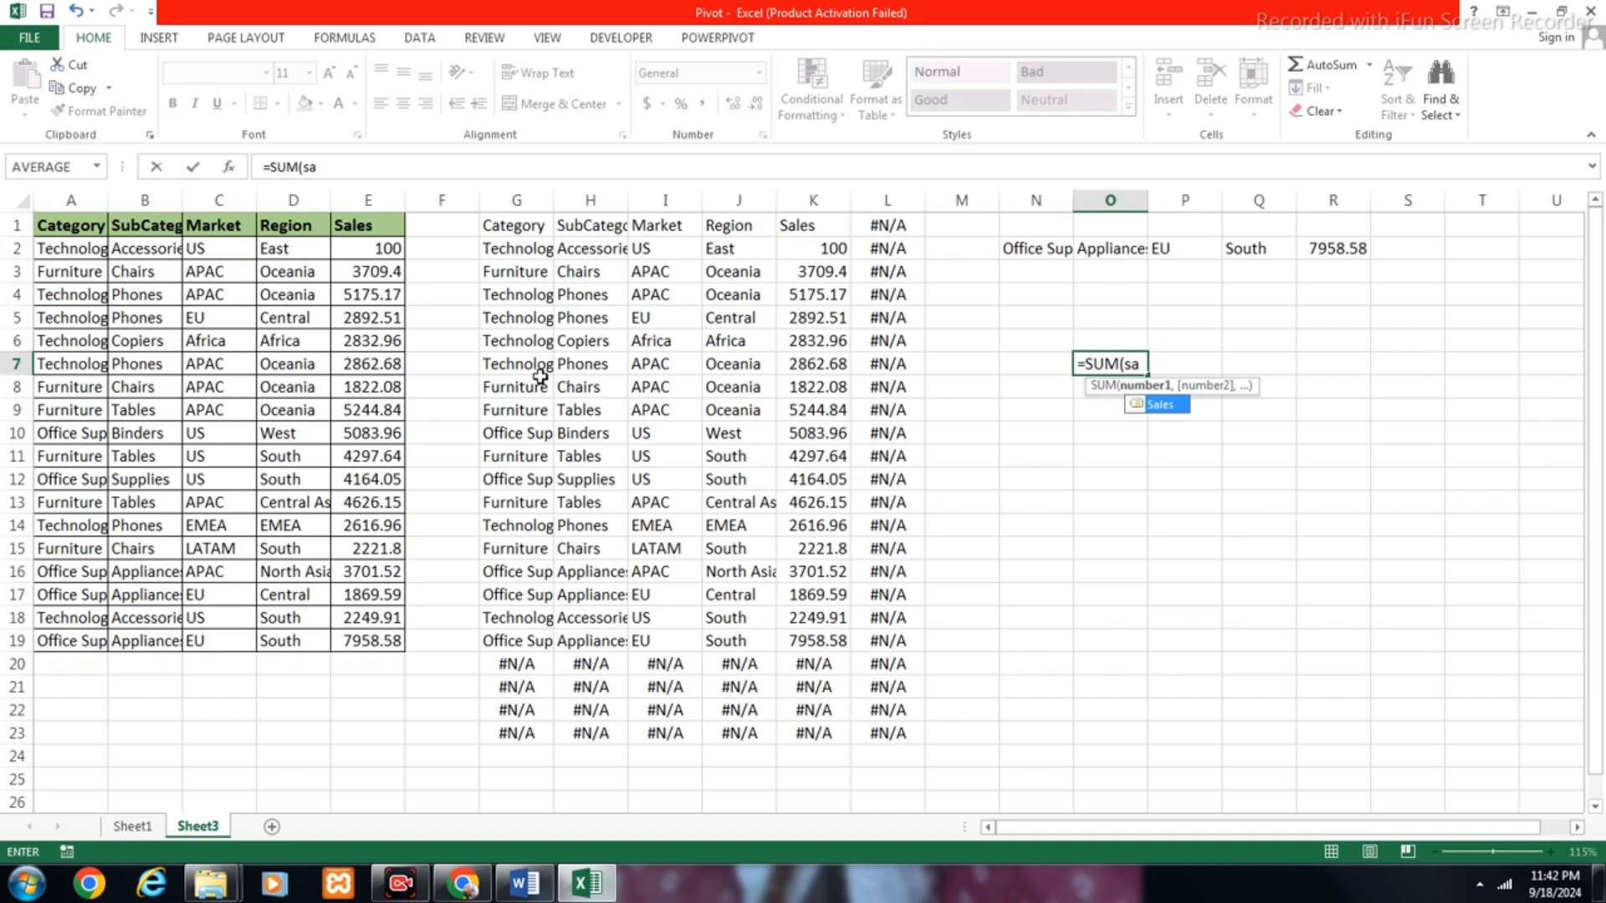
pyautogui.press('Tab')
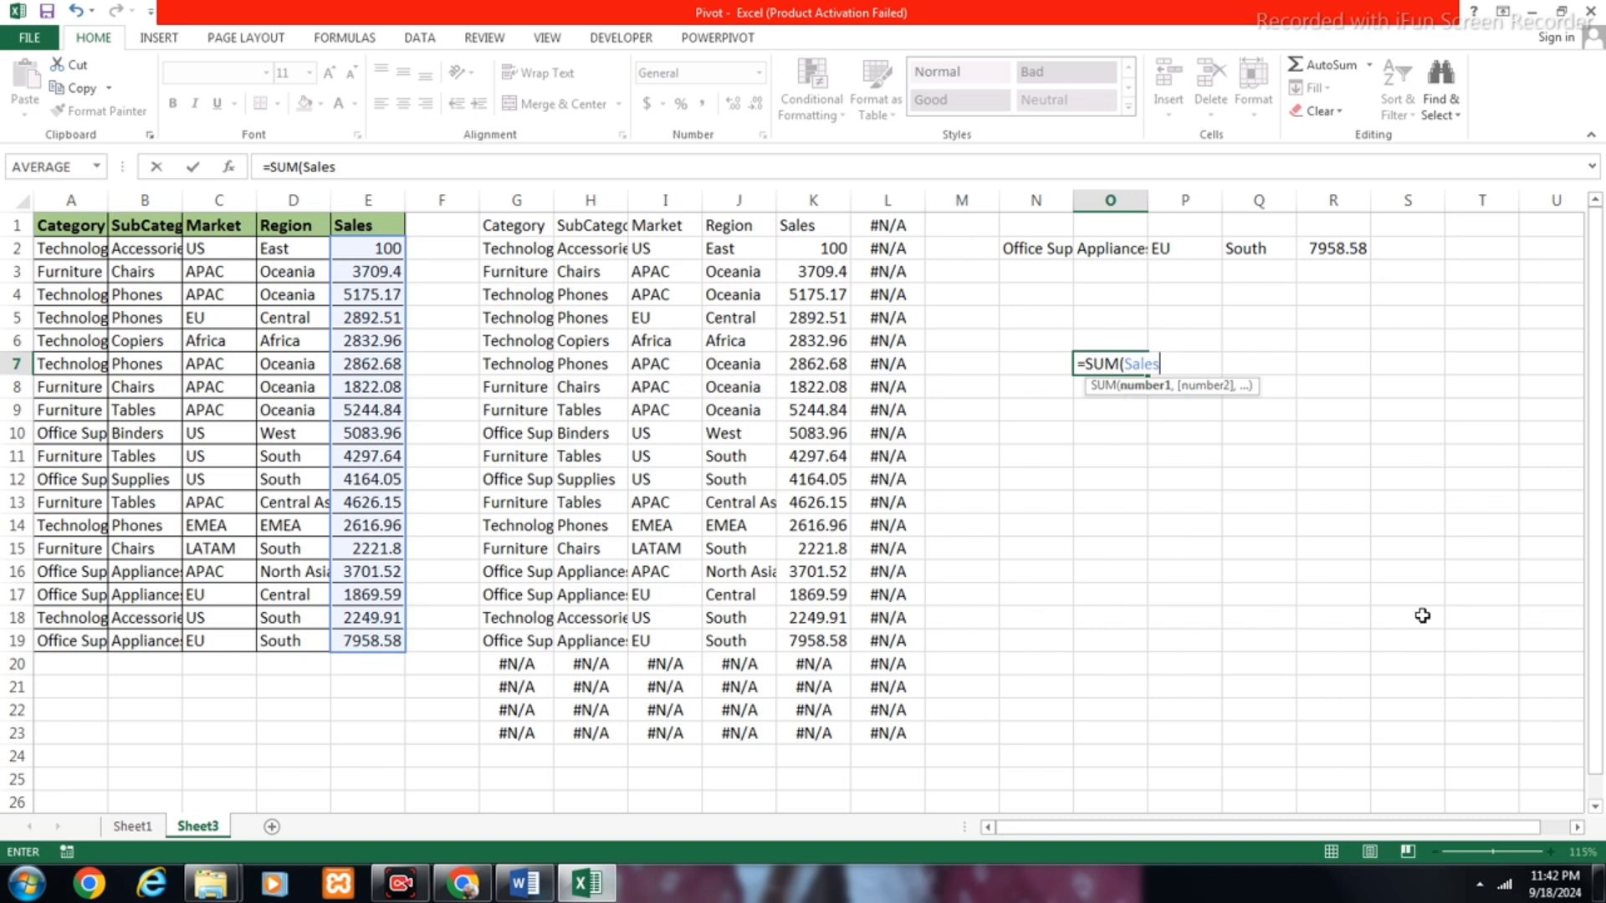
pyautogui.write(')')
pyautogui.hotkey('ctrl', 'Return')
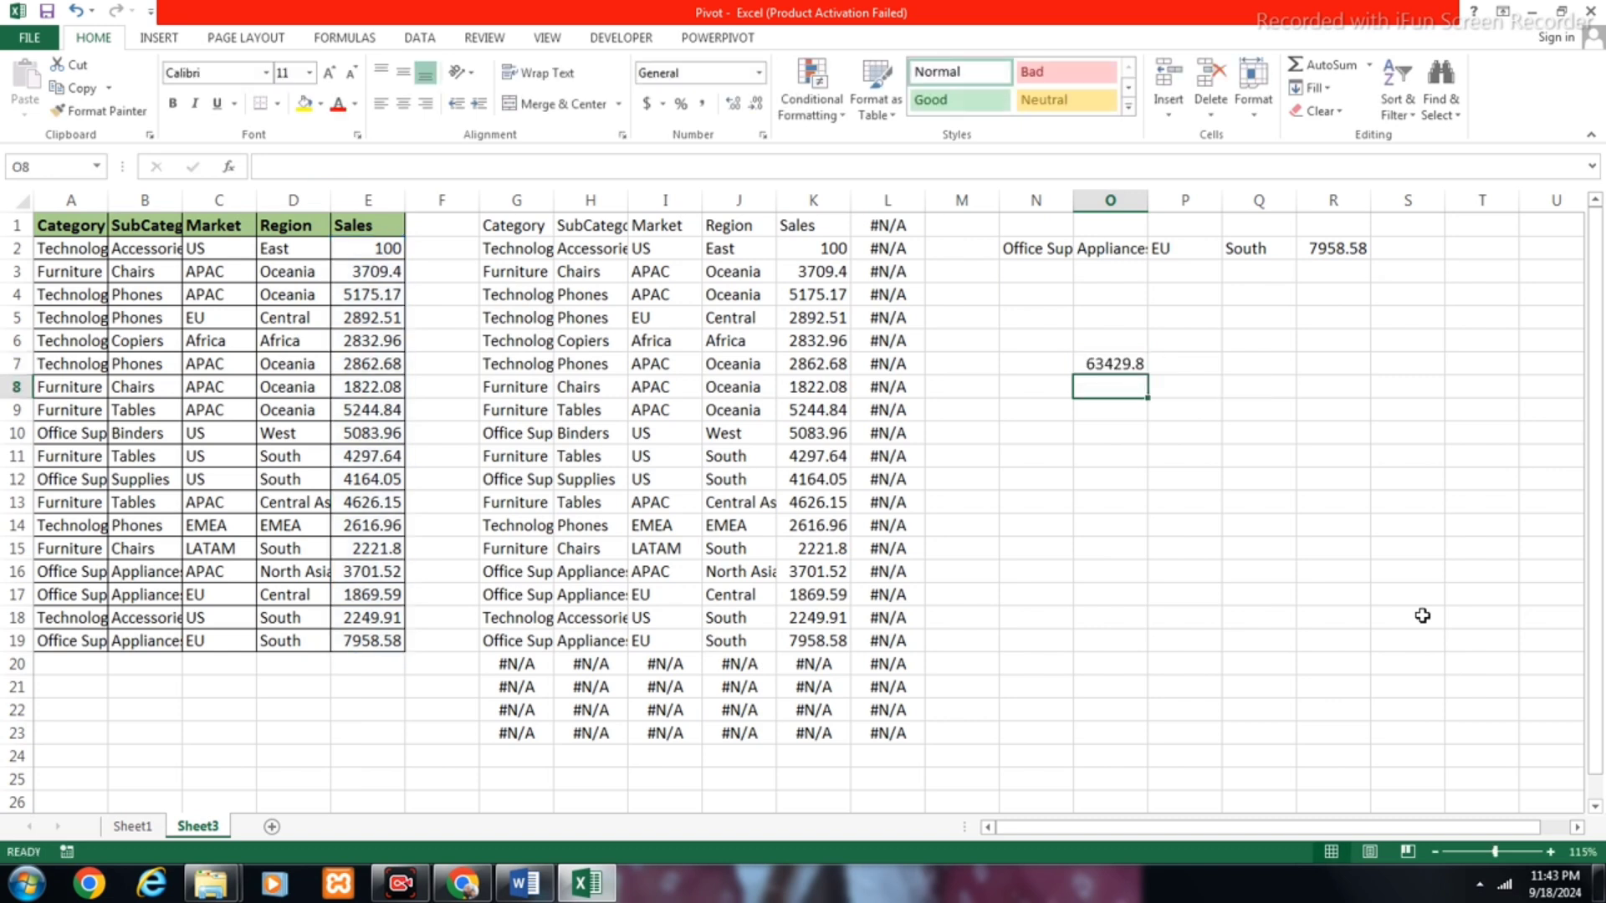